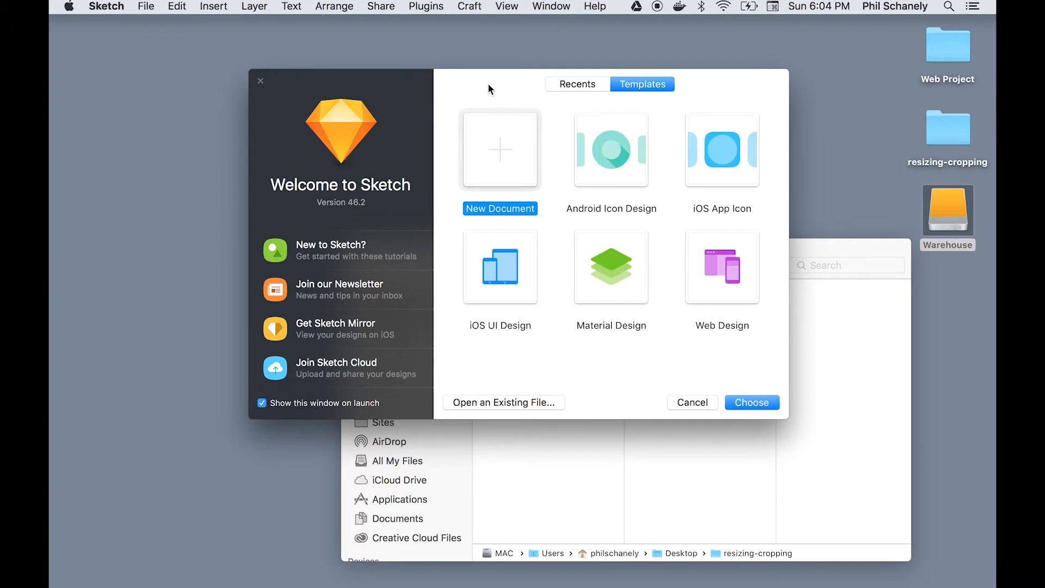
Create a new blank document and draw an artboard about 633 × 451 on the canvas
click(753, 402)
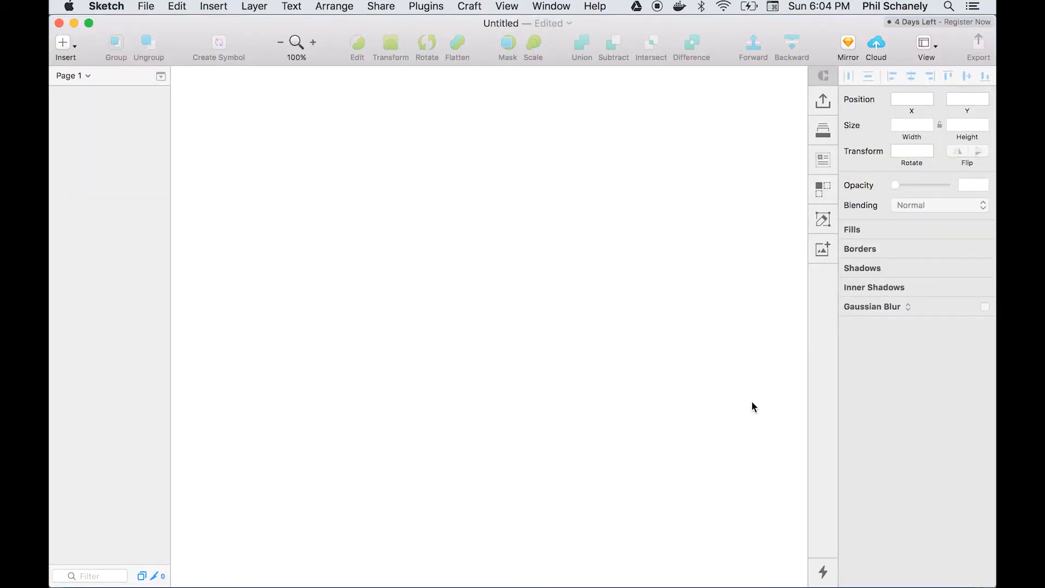
click(65, 41)
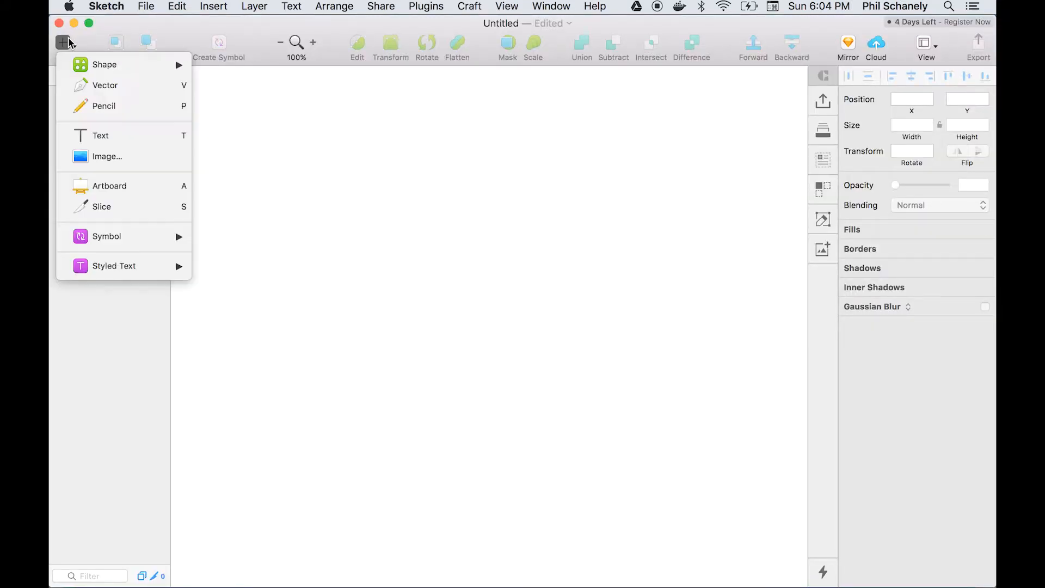
click(99, 187)
drag(244, 158, 714, 492)
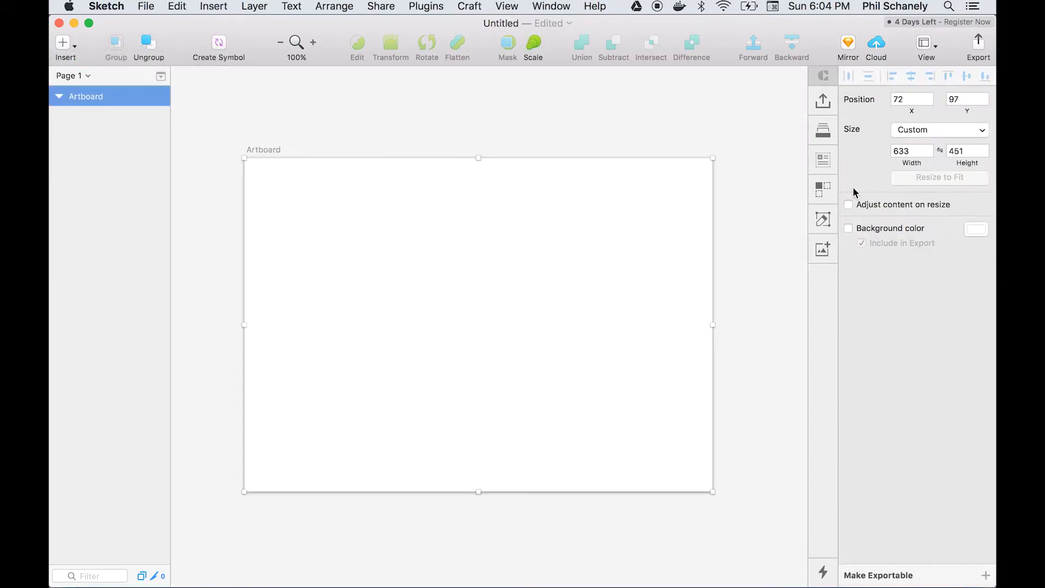
Set the artboard's size to 800 wide by 600 high
click(902, 151)
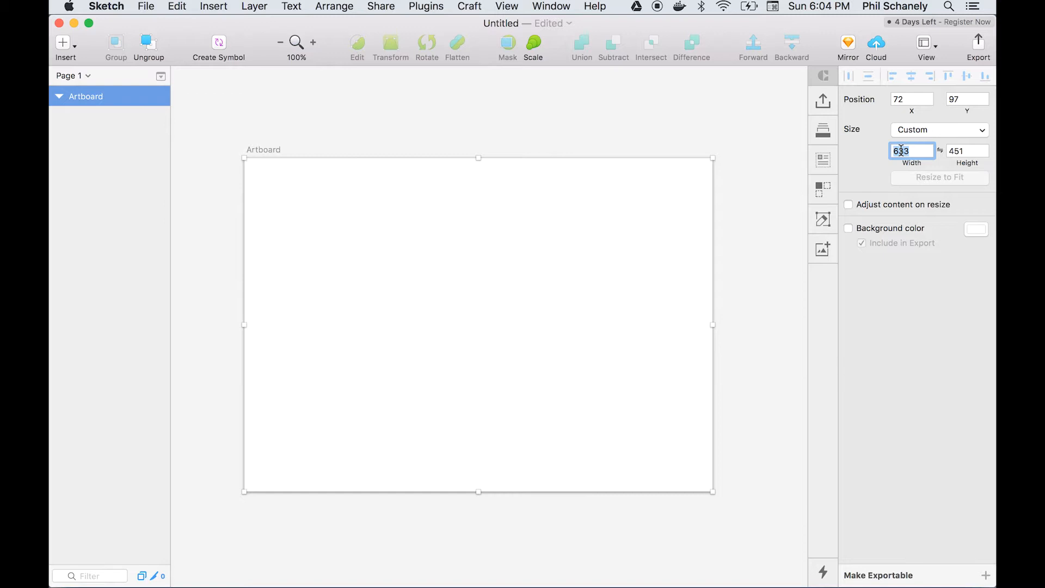
text(800)
key(Tab)
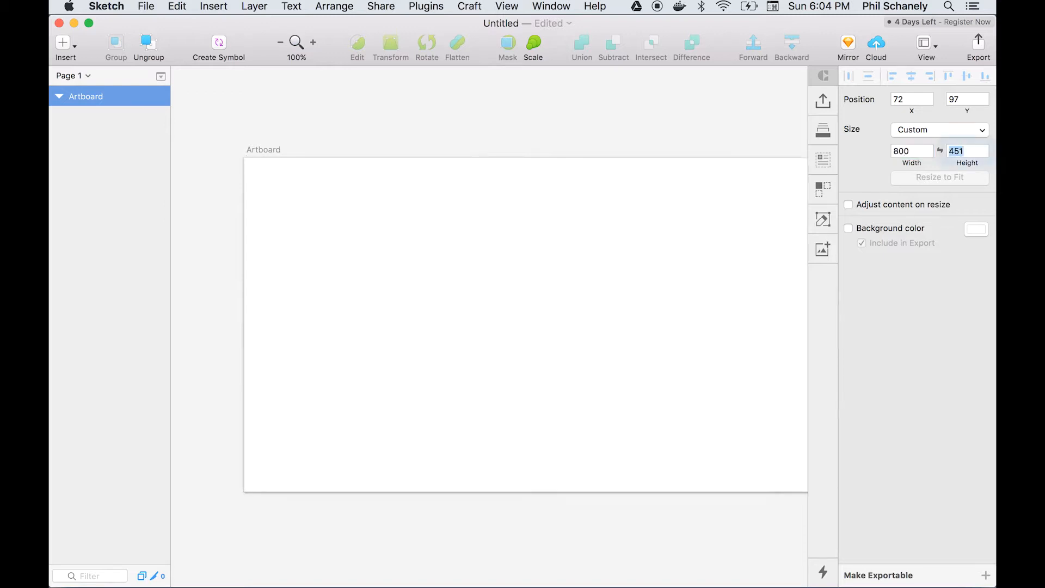
text(600)
key(Tab)
key(super+1)
Switch to Finder, bring the image ending in 216134.jpg from the resizing-cropping folder into the Sketch document, and set its width to 800
key(super+Tab)
key(super+Tab)
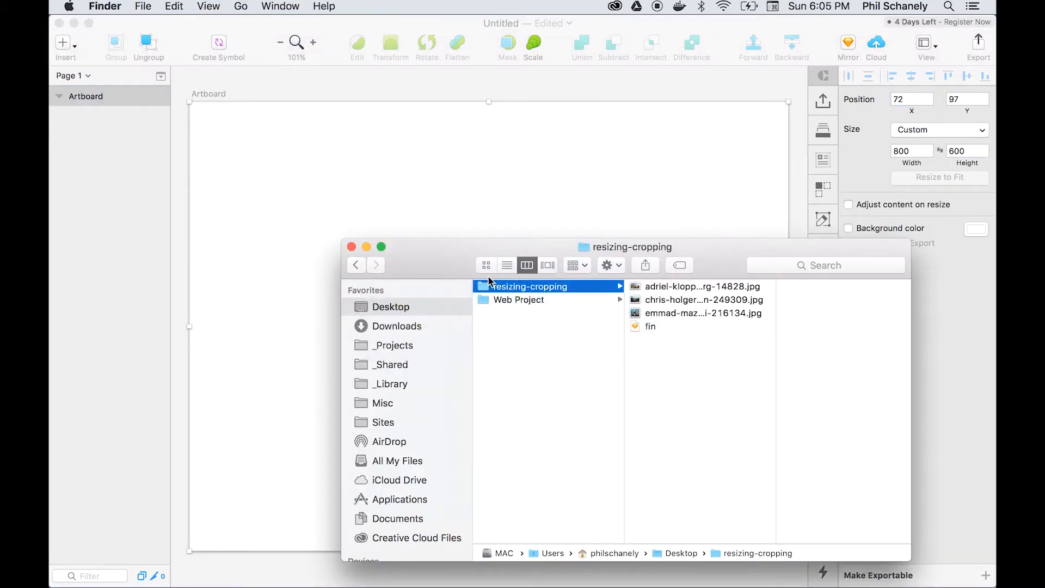
mouse_move(654, 312)
mouse_down()
mouse_move(576, 161)
mouse_move(506, 146)
mouse_move(460, 158)
mouse_up()
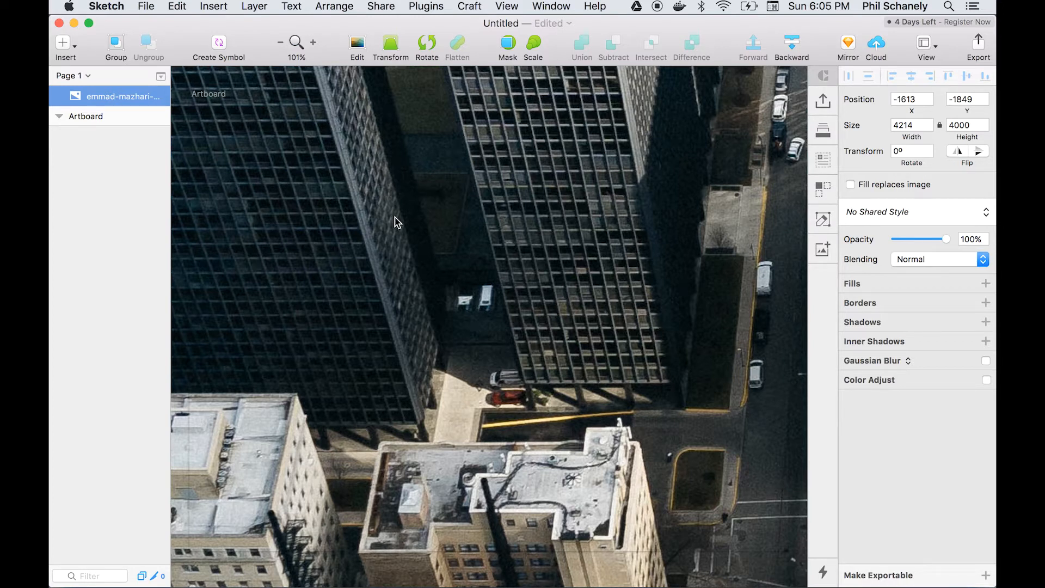
click(938, 127)
click(907, 126)
text(800)
key(Tab)
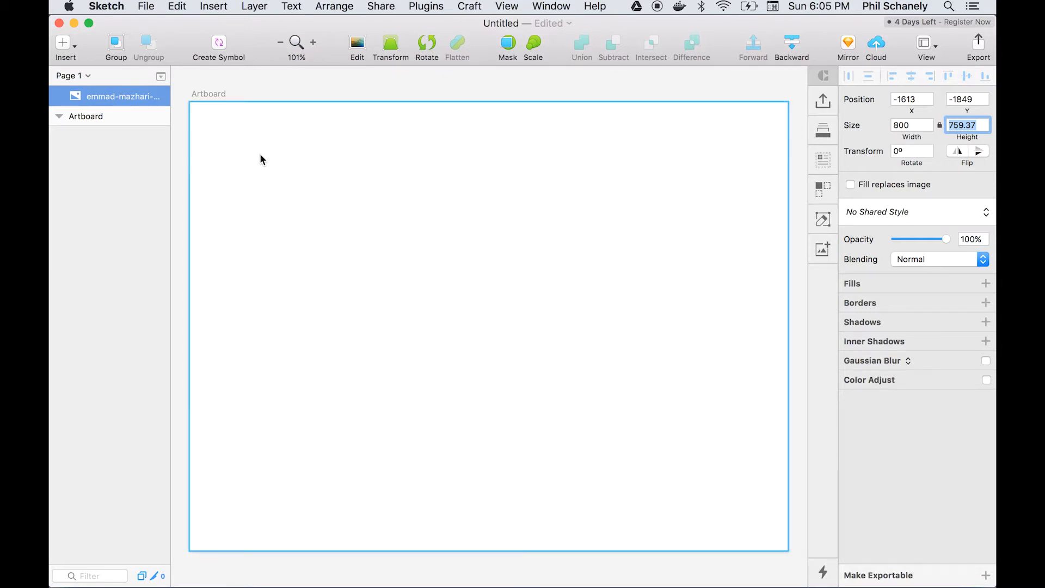
Position the imported city image at X 0 and Y 0 so it sits on the artboard
click(901, 100)
key(shift+Down)
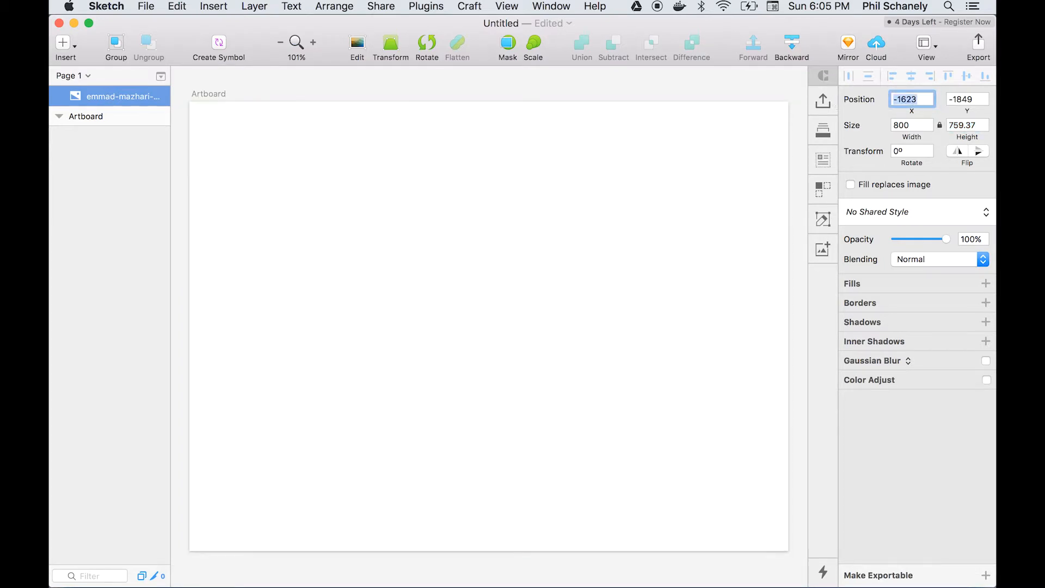
text(0)
key(Tab)
text(0)
key(Return)
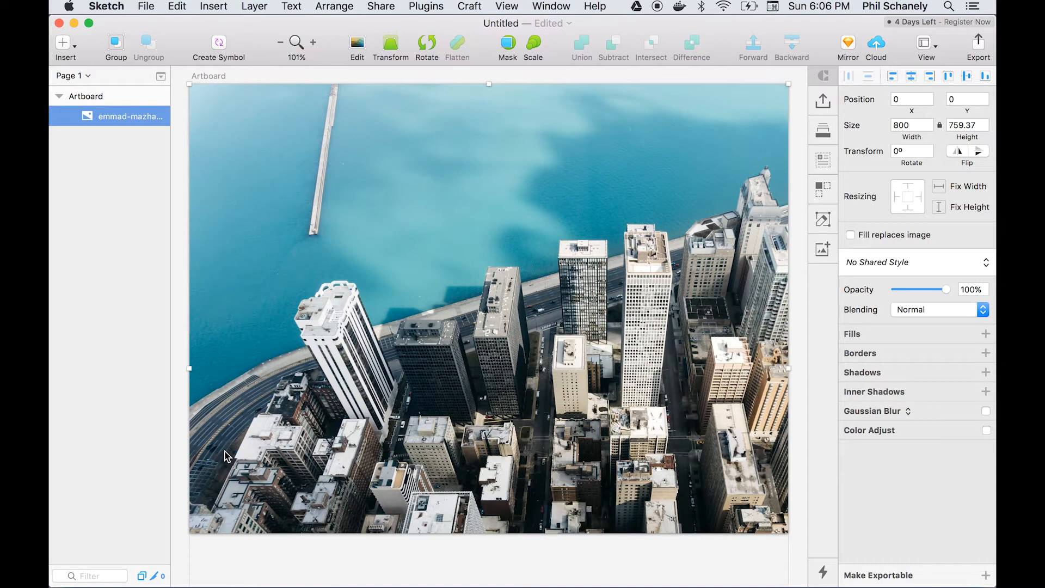
Set the first artboard's height to 759 to match the city image
scroll(226, 455, down, 5)
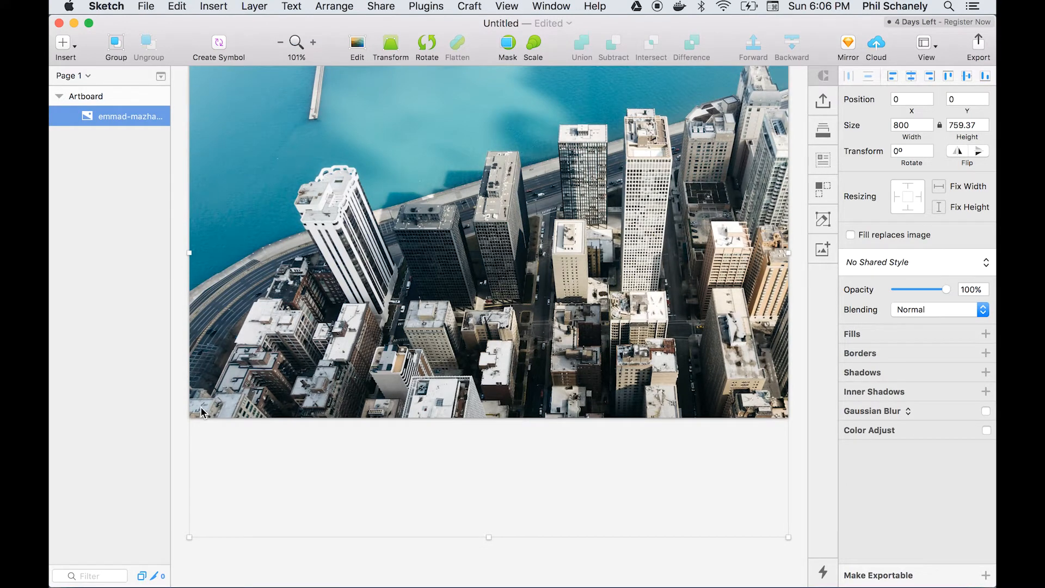
click(95, 98)
click(961, 151)
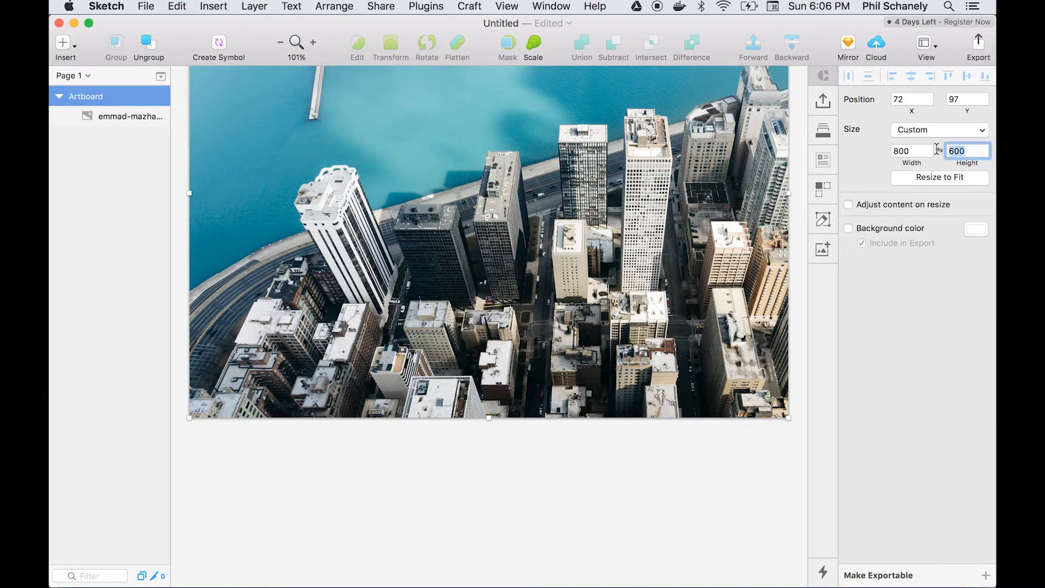
text(759)
key(Return)
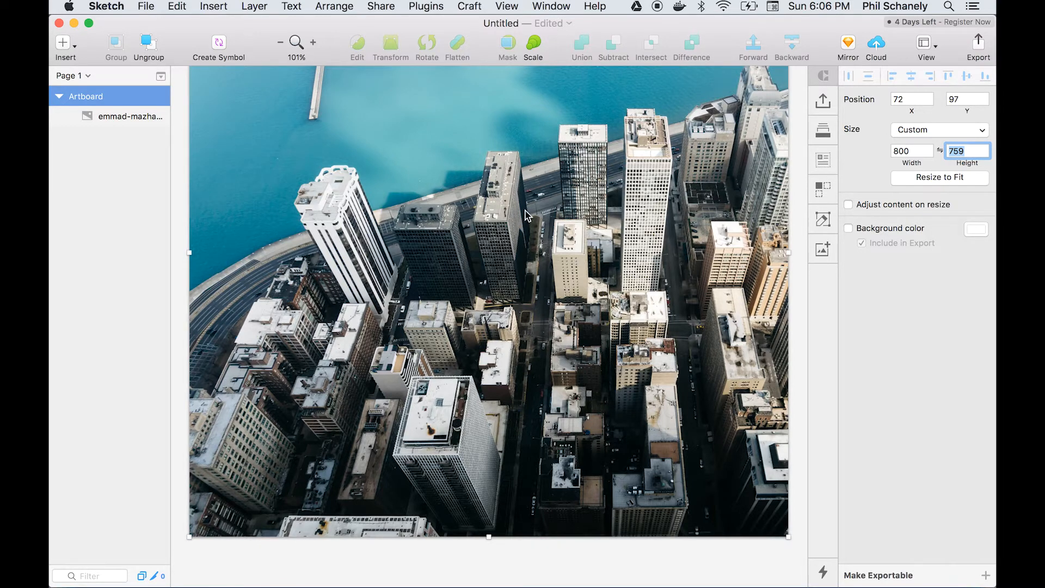
Draw a second artboard, about 694 × 528, in the empty canvas area to the right of the first one
drag(584, 191, 229, 338)
drag(529, 204, 278, 183)
click(63, 43)
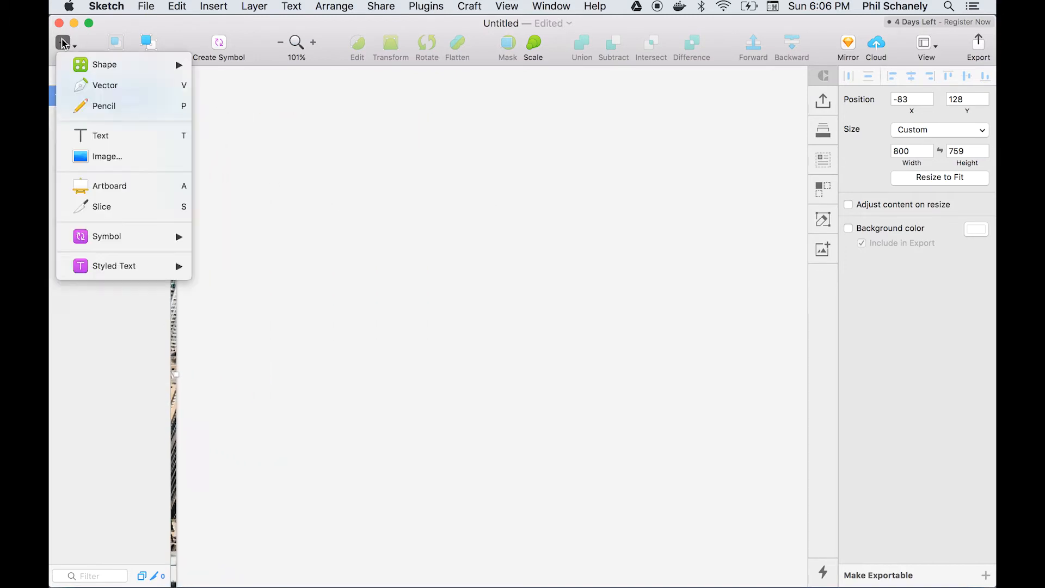
key(Escape)
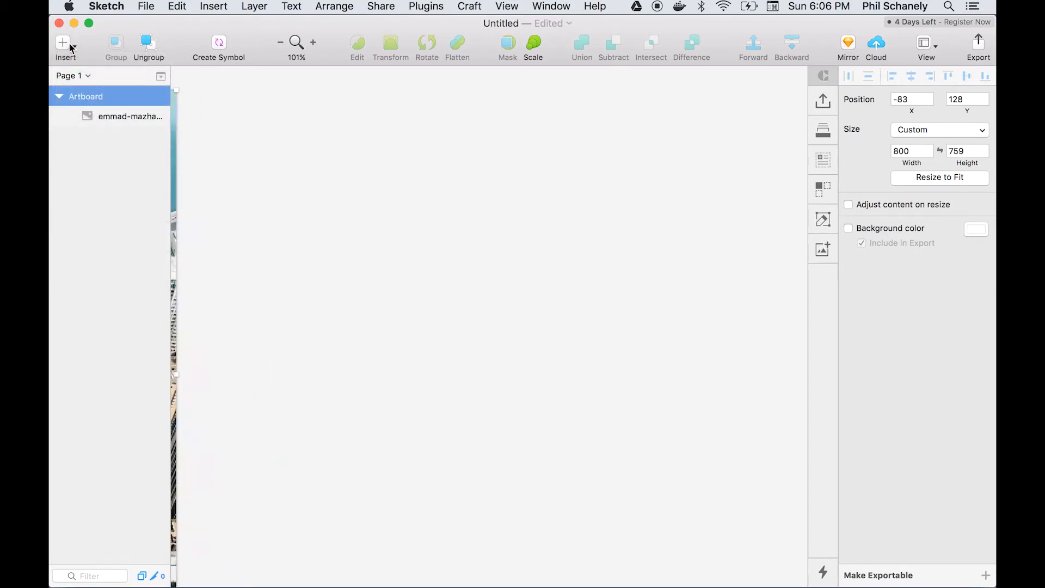
click(71, 47)
click(85, 184)
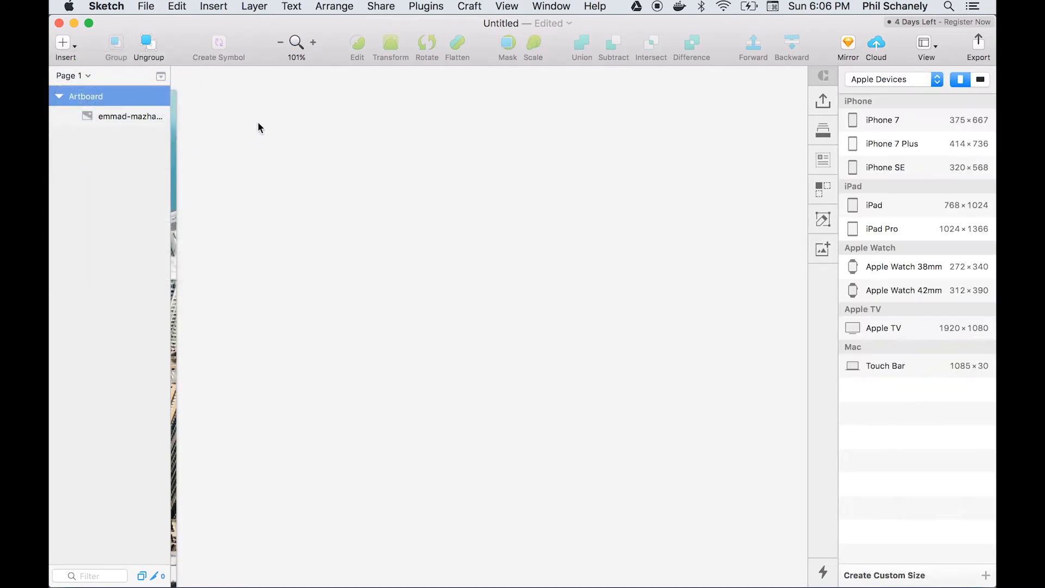
drag(197, 109, 719, 504)
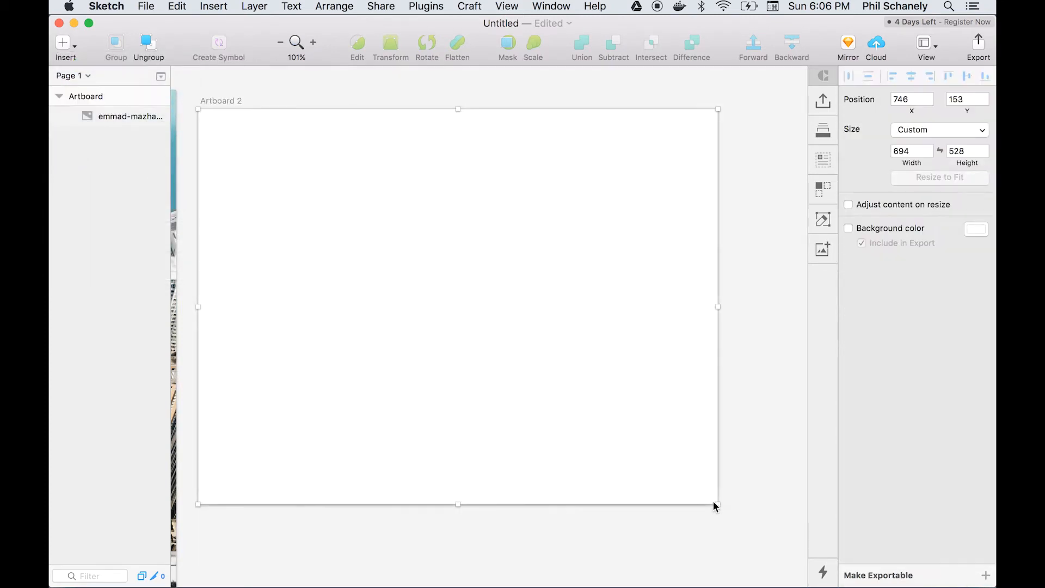
Set the second artboard's size to 800 wide by 600 high
click(913, 103)
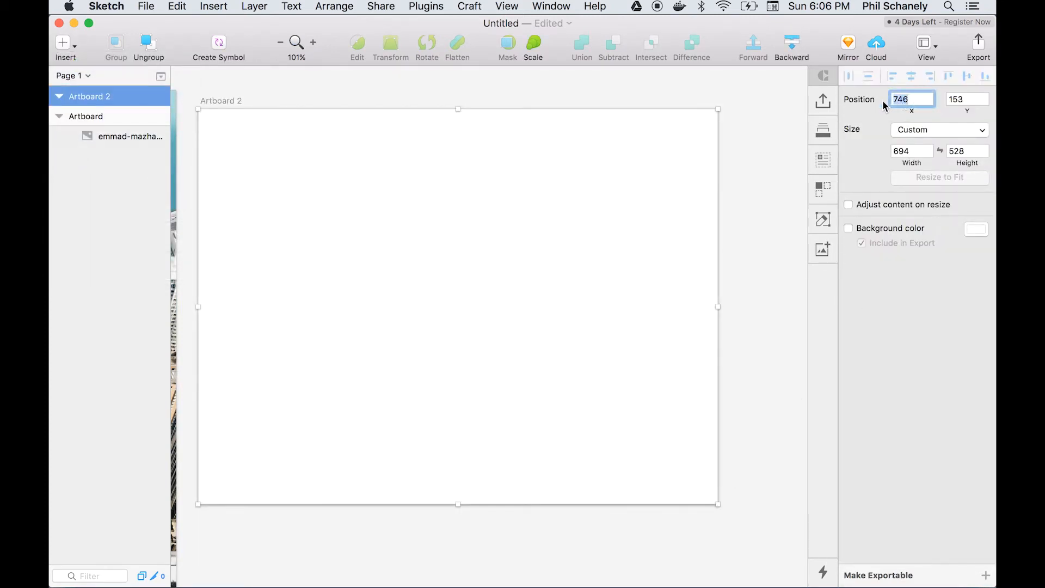
click(910, 151)
text(800)
key(Tab)
text(600)
key(Return)
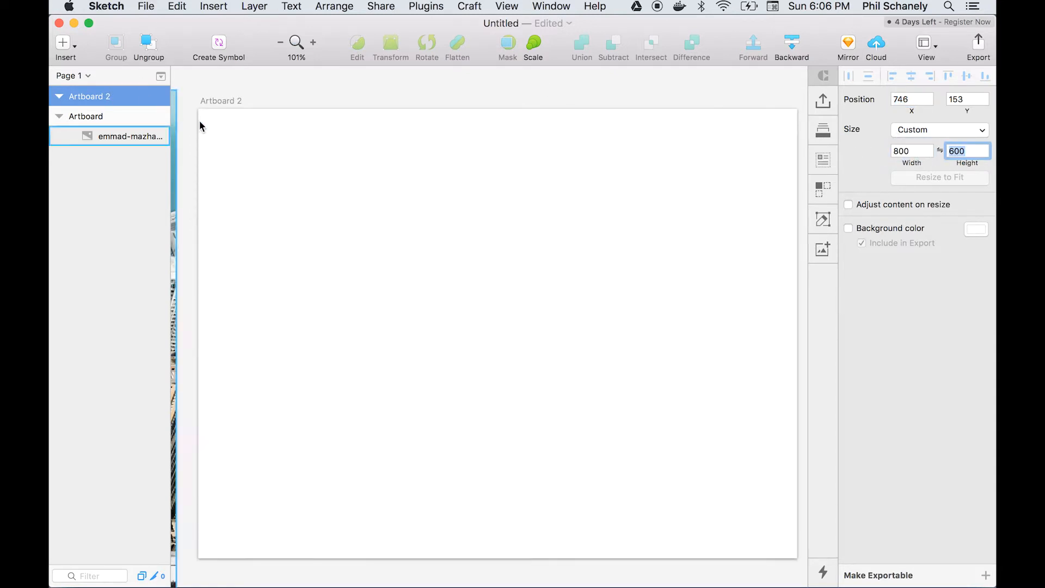
Move the second artboard up to align its top edge with the first artboard's
click(220, 94)
click(213, 111)
drag(212, 111, 212, 91)
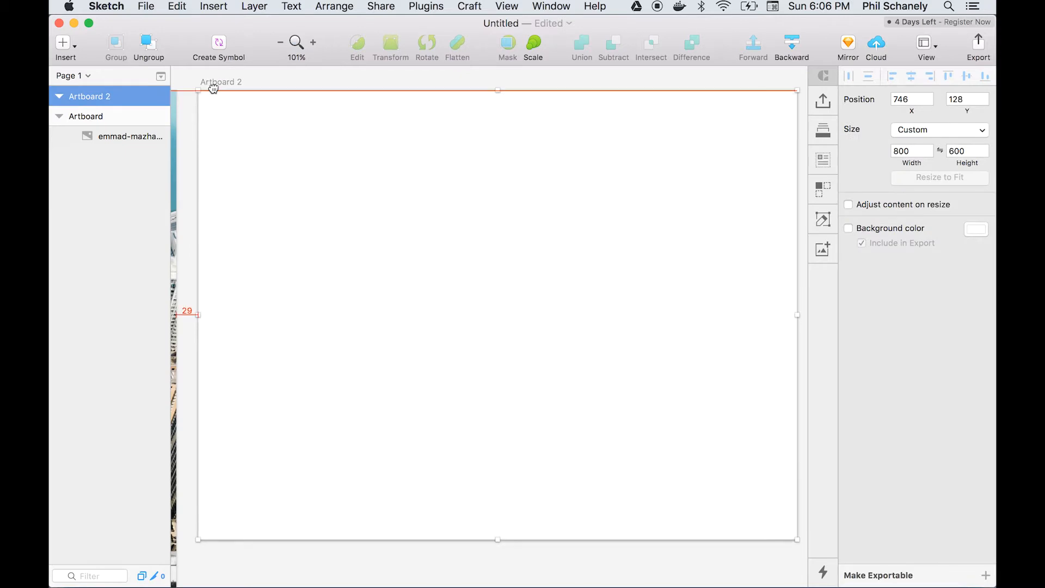
Switch to Finder, place the image ending in 14828.jpg on the second artboard in Sketch, and set its width to 800
key(super+Tab)
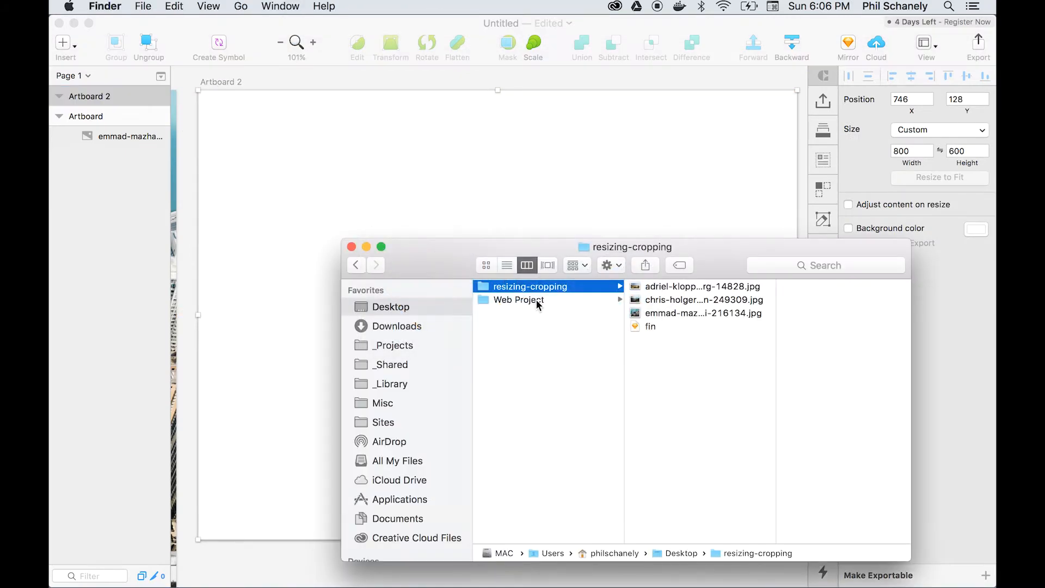
click(659, 288)
mouse_move(661, 293)
mouse_down()
mouse_move(609, 188)
mouse_move(586, 172)
mouse_up()
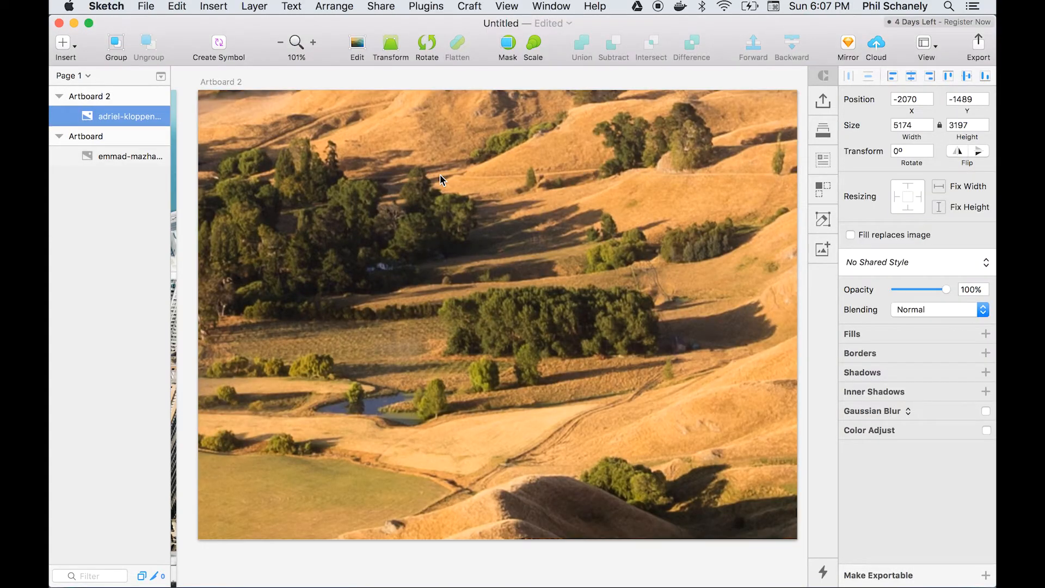
click(919, 129)
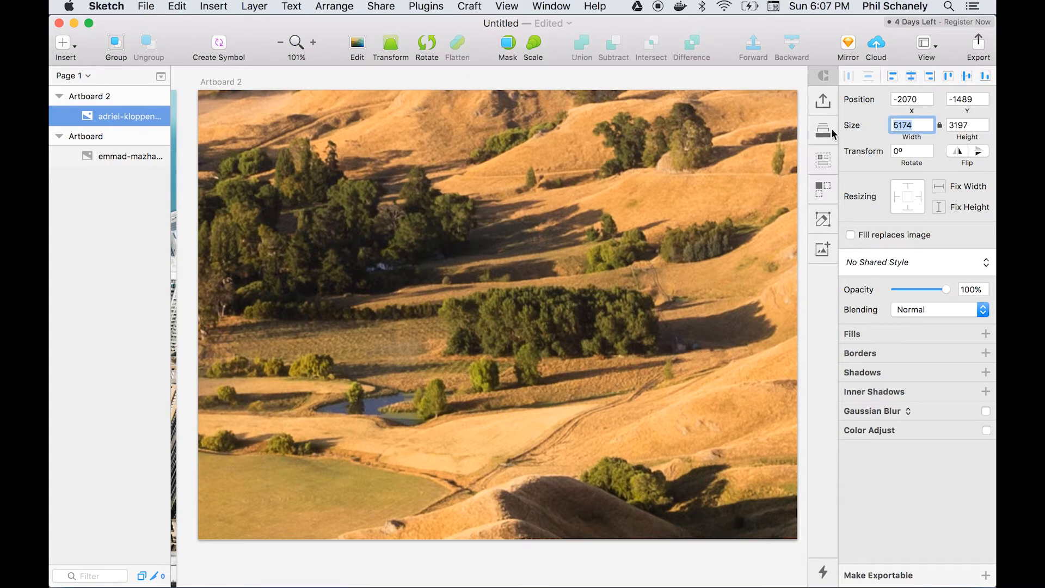
text(800)
key(Tab)
Position the golden hills image at X 0 and Y 0 on the second artboard
click(930, 97)
click(920, 100)
text(0)
key(Tab)
text(0)
key(Tab)
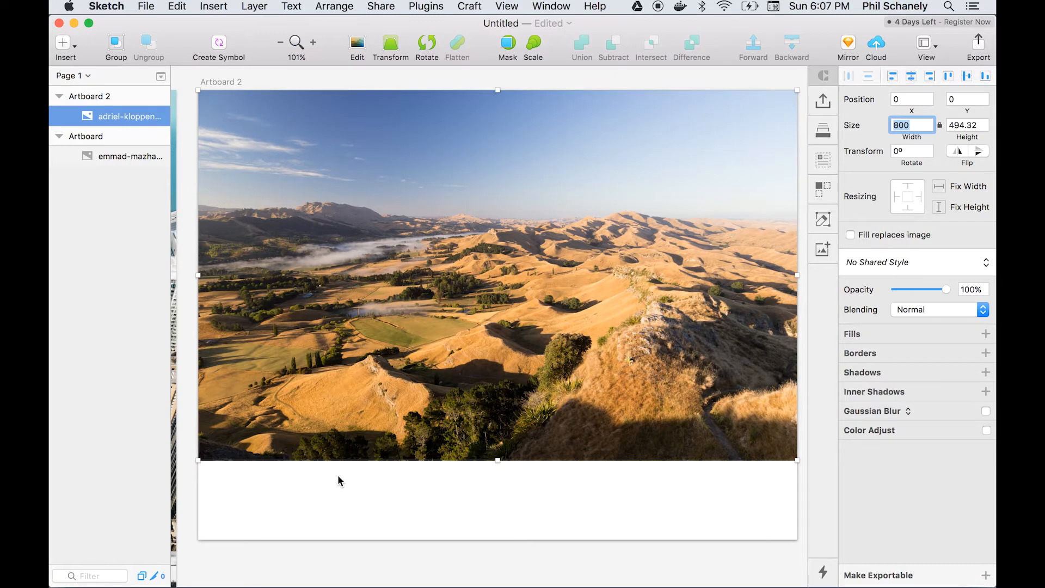
Set the second artboard's height to 494 to match the hills image
click(220, 81)
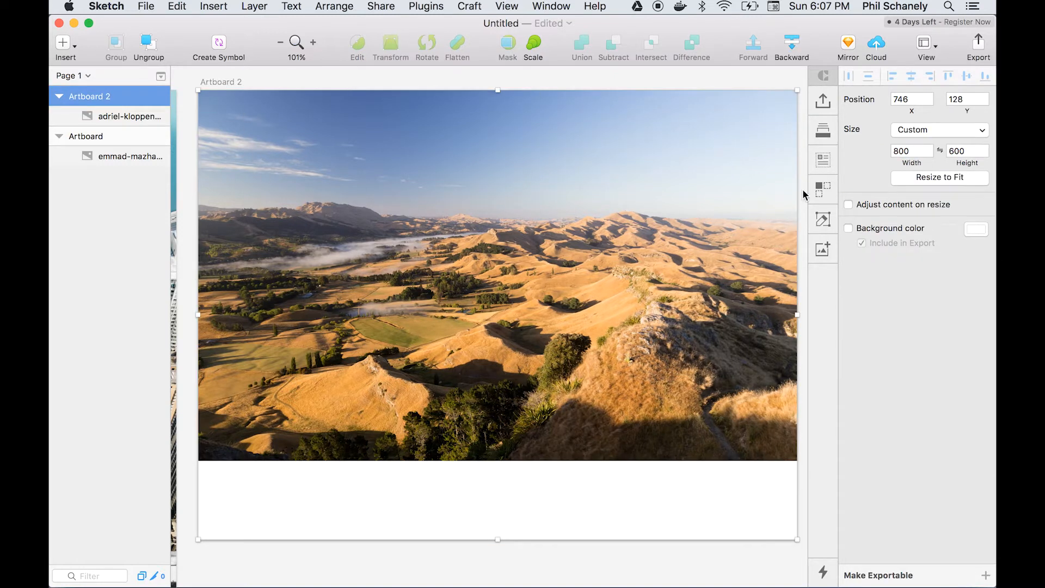
click(963, 152)
text(494)
key(Return)
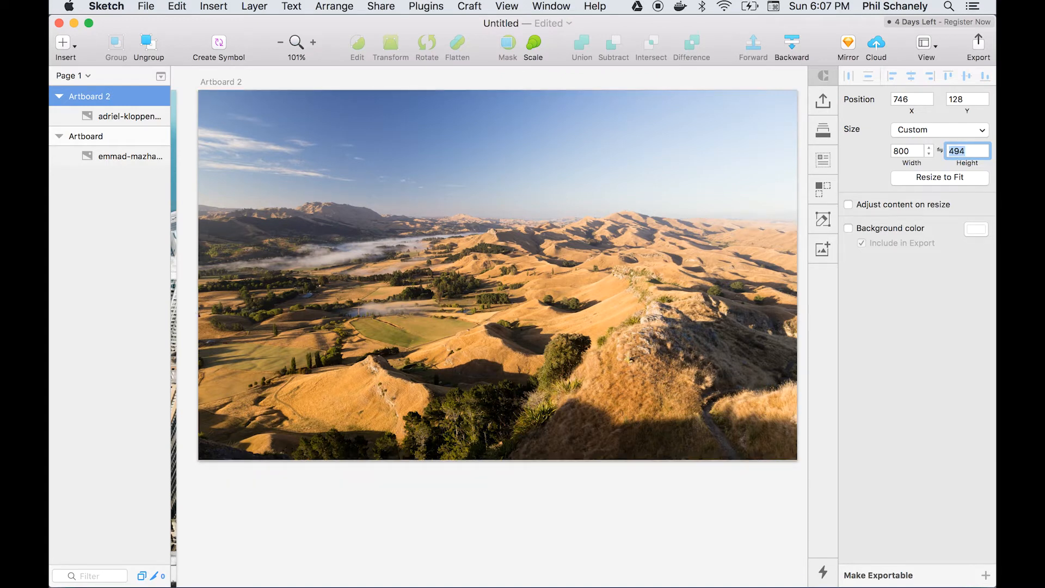
Step the second artboard's height down to 492 and back up to 494
key(Down)
key(Down)
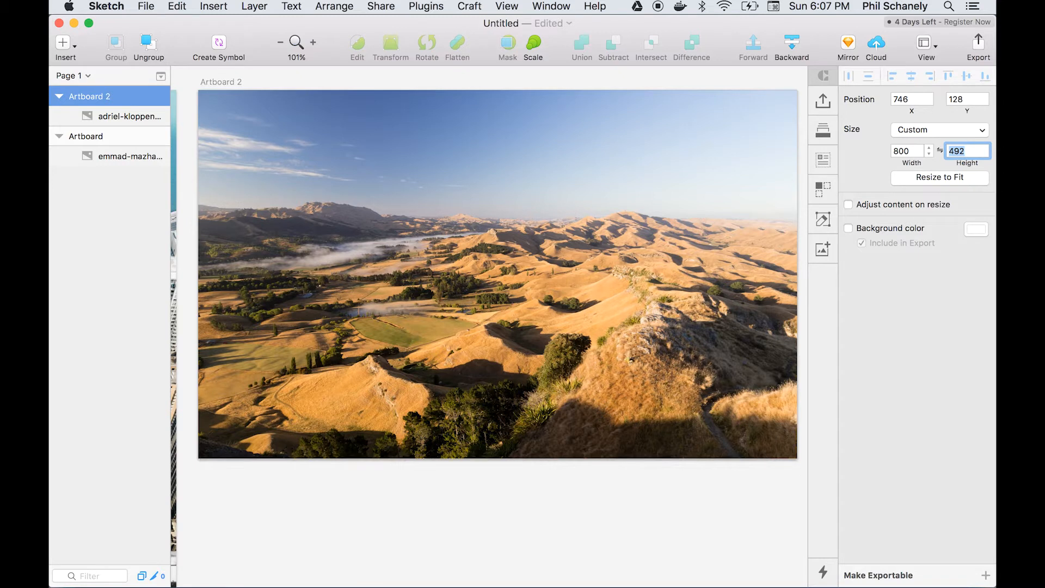
key(Up)
key(Up)
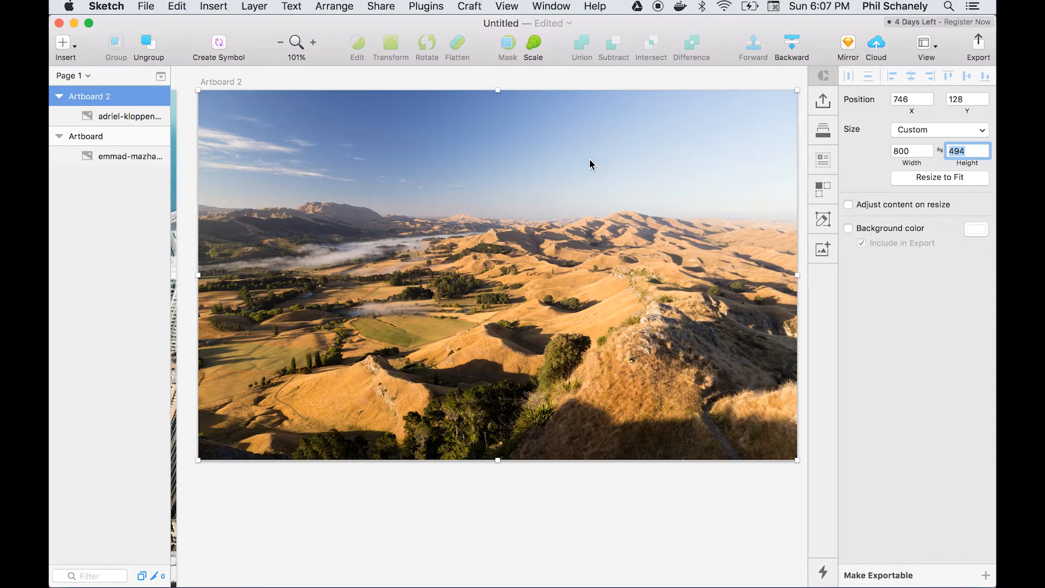
Draw a third artboard in the empty canvas area to the right of the second one
drag(714, 161, 595, 179)
key(space)
drag(536, 189, 247, 177)
mouse_move(538, 160)
mouse_down()
mouse_move(390, 187)
mouse_move(354, 183)
mouse_up()
click(60, 44)
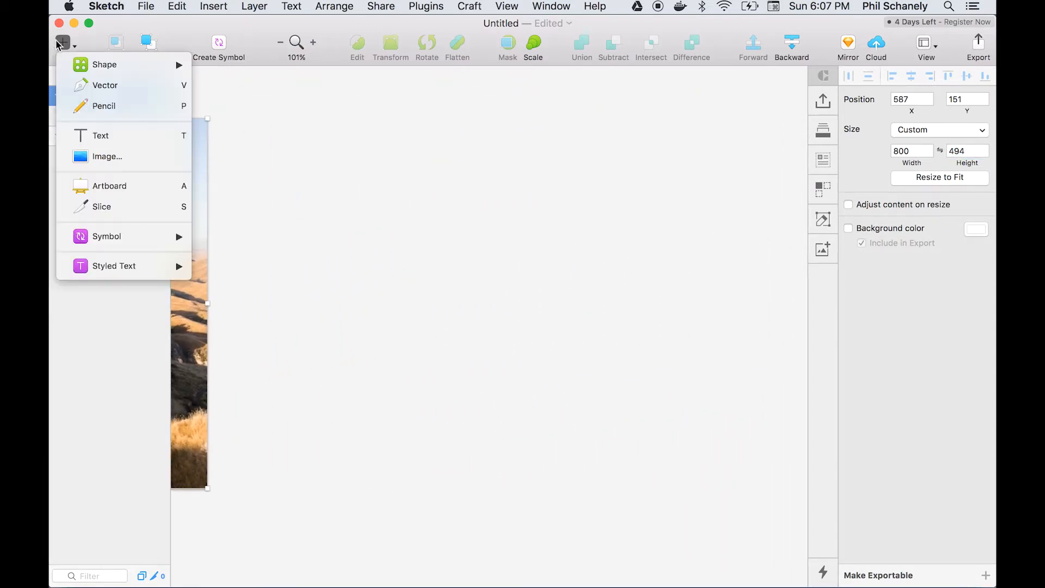
click(97, 186)
drag(219, 121, 764, 563)
Set the third artboard's size to 800 wide by 800 high and fit it in view
double_click(910, 148)
text(900)
key(Tab)
text(800)
click(353, 128)
scroll(415, 201, down, 3)
scroll(416, 201, right, 2)
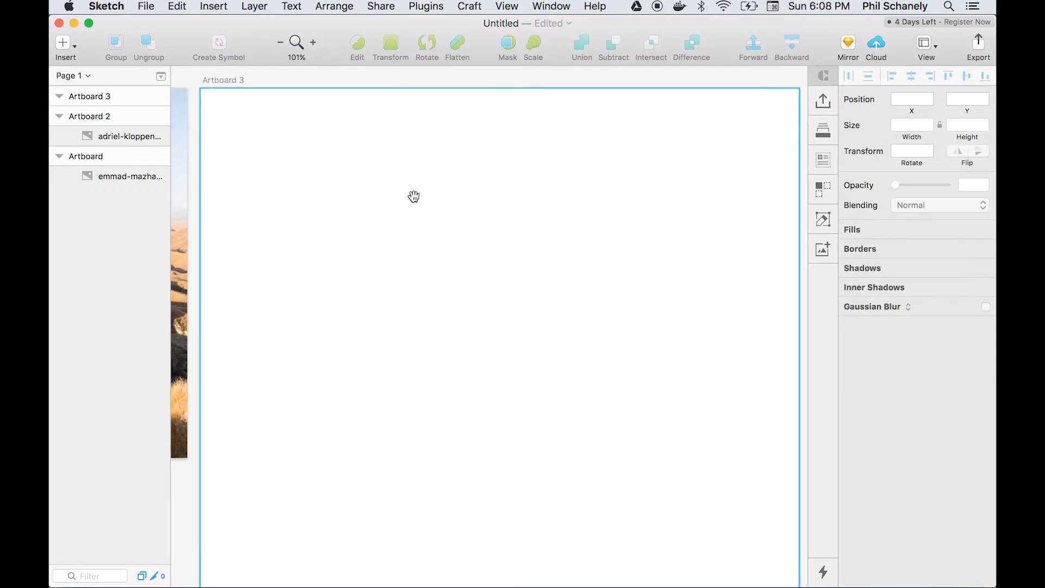
click(218, 68)
key(super+2)
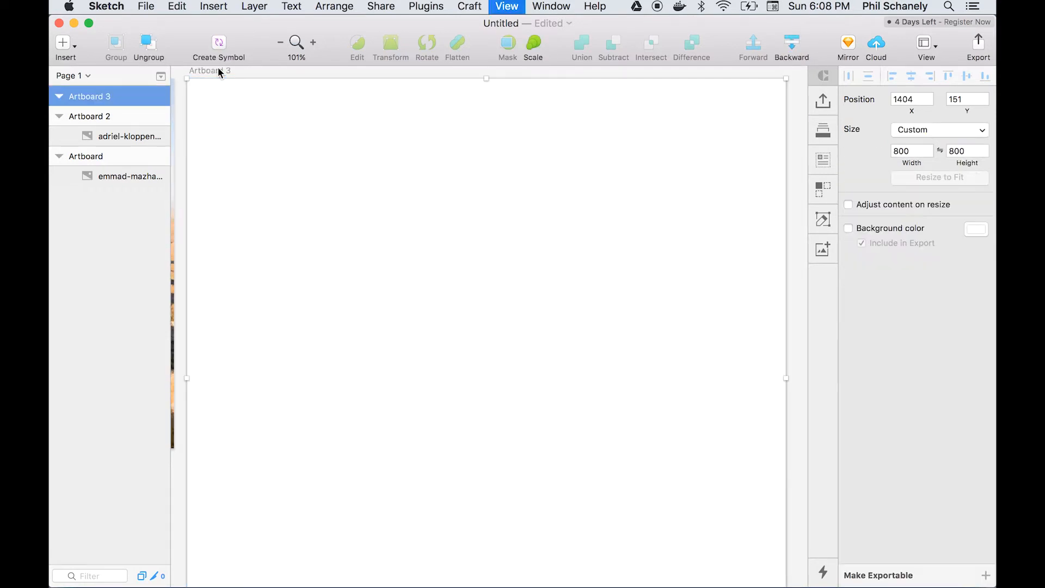
Switch to Finder, place the image ending in 249309.jpg on the third artboard in Sketch, and set its width to 800
key(super+Tab)
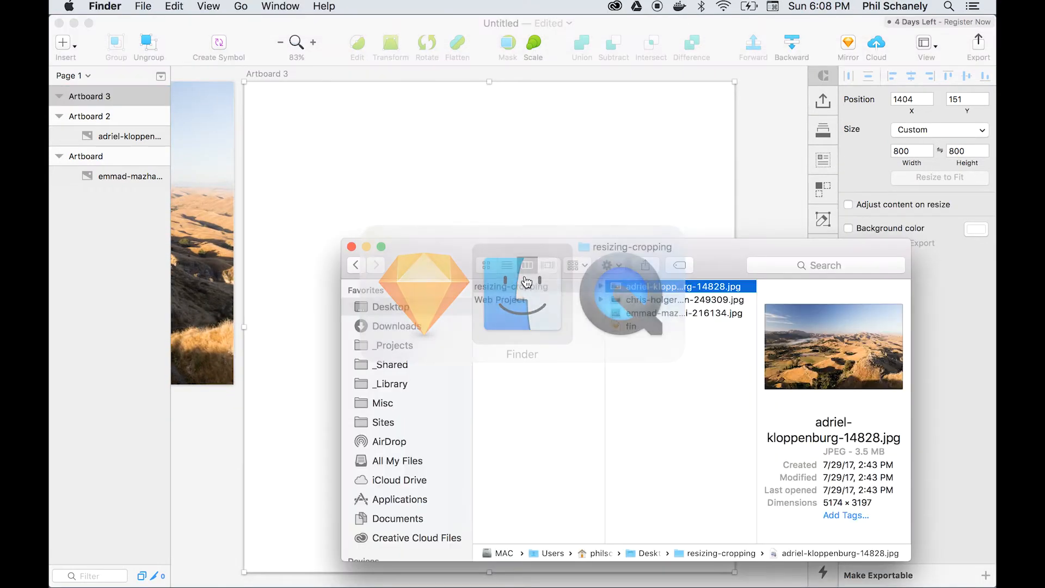
click(646, 303)
drag(646, 308, 541, 168)
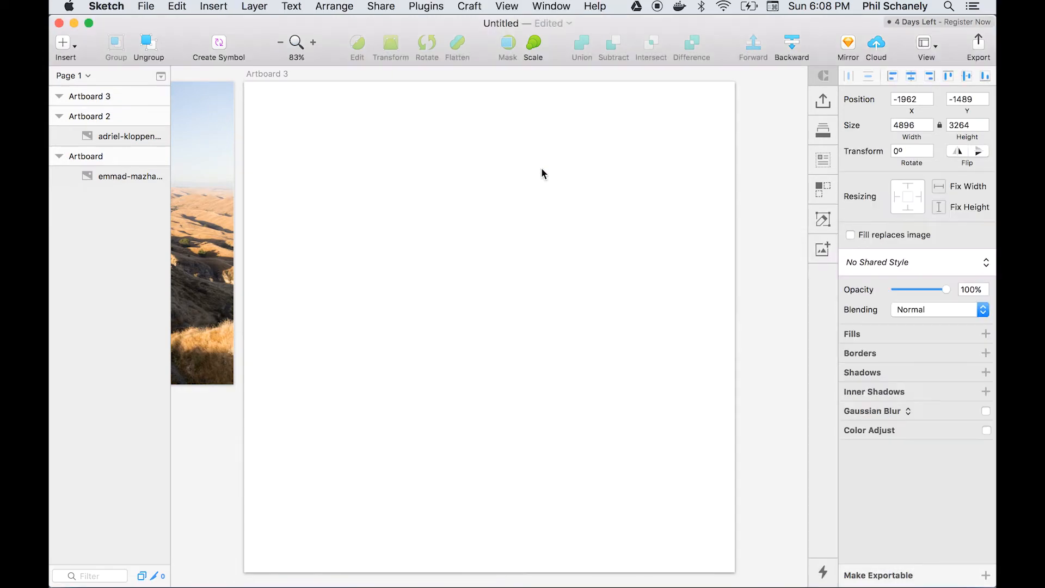
double_click(907, 125)
text(800)
key(Tab)
Position the mountain lake image at X 0 and Y 0 on the third artboard
key(shift+Tab)
key(shift+Tab)
key(shift+Tab)
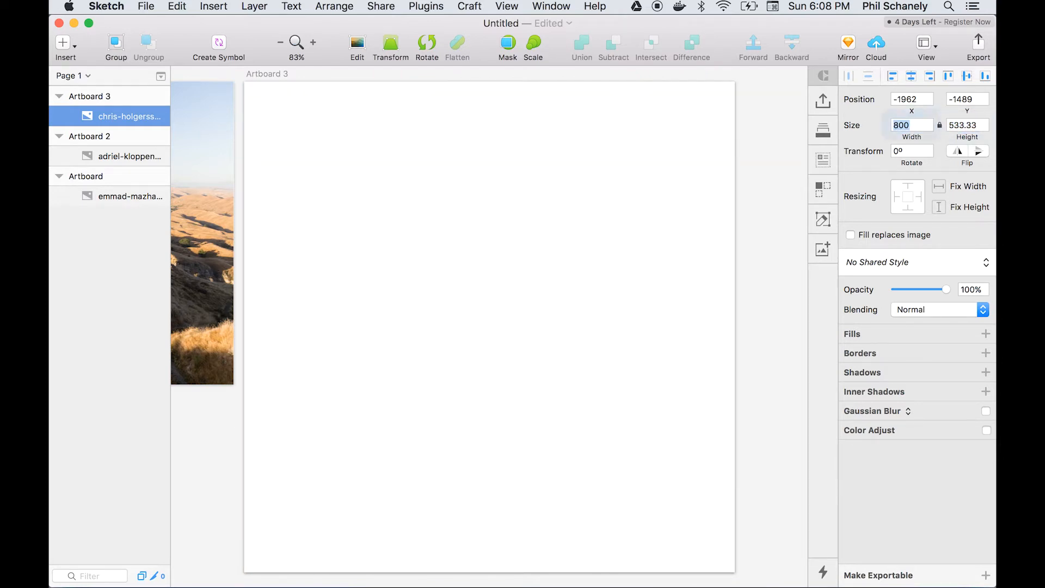
text(0)
key(Tab)
text(0)
key(Tab)
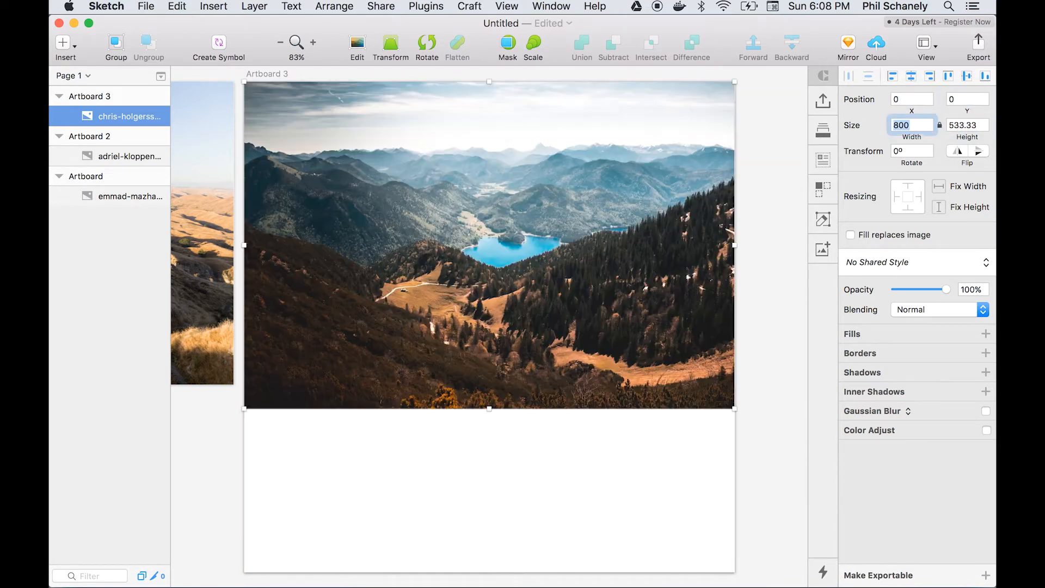
Draw a 600 by 500 rectangle on the third artboard and centre it over the lake image at X 100, Y 17
click(384, 452)
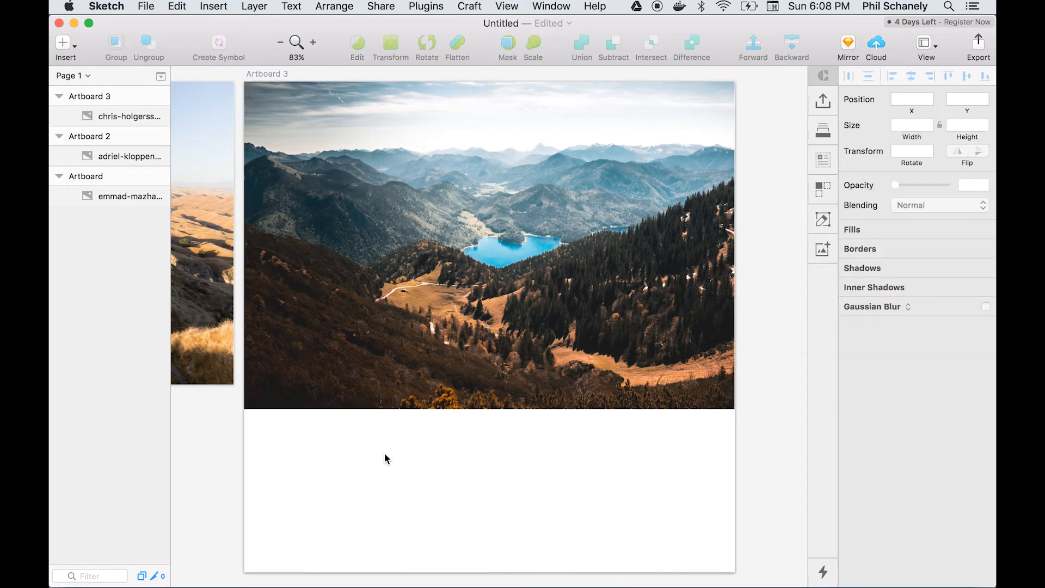
key(r)
drag(344, 148, 657, 454)
drag(657, 454, 666, 485)
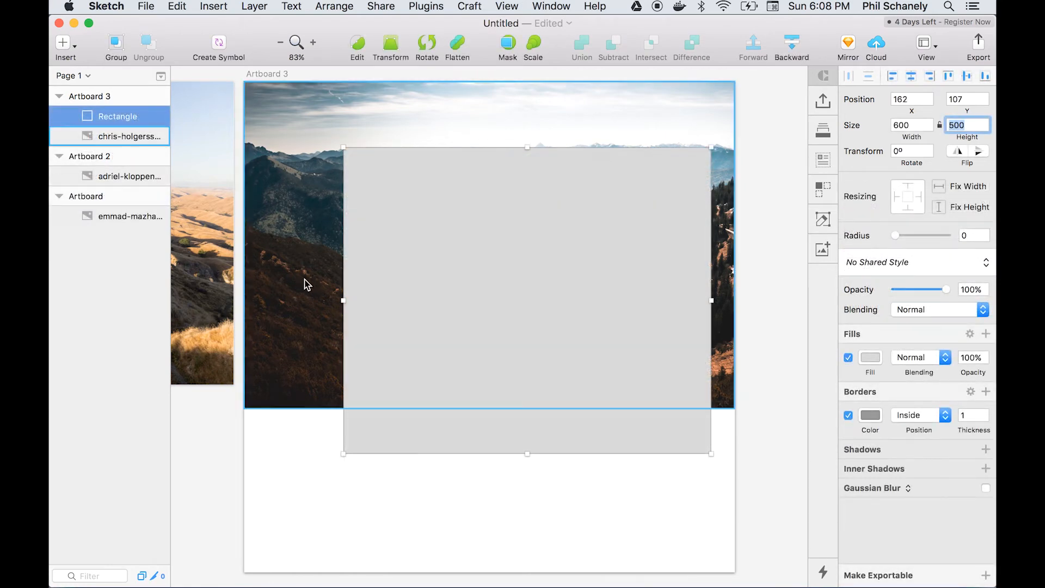
drag(504, 260, 453, 224)
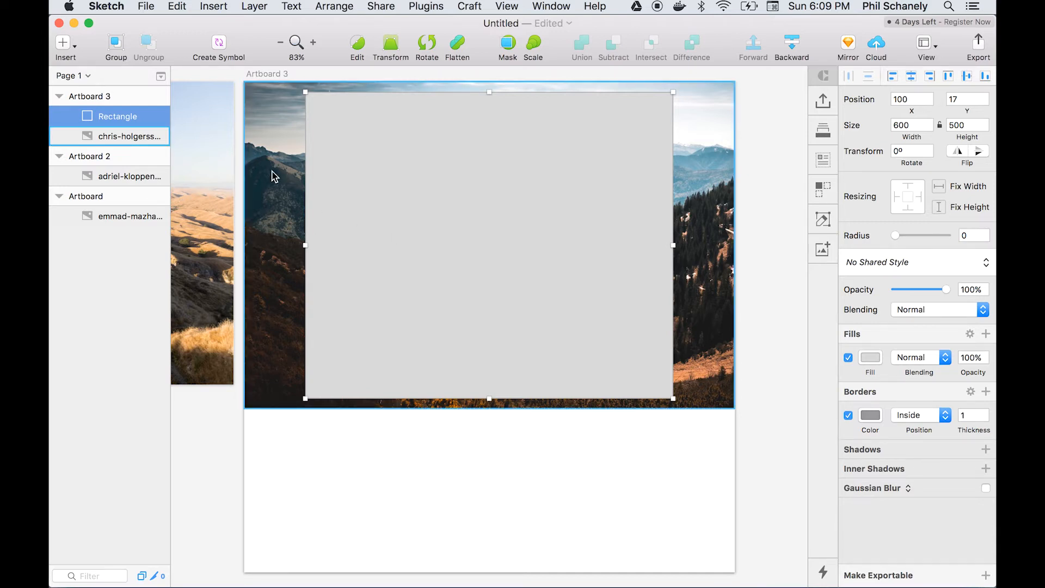
Mask the lake image with the rectangle and move the masked group to X 0, Y 0 on the artboard
shift+click(128, 140)
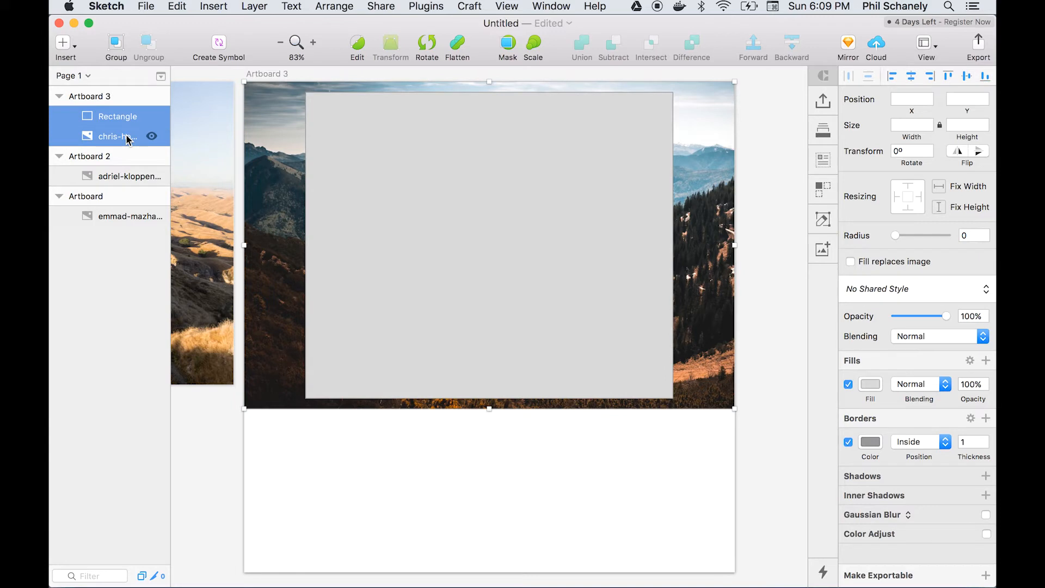
click(506, 49)
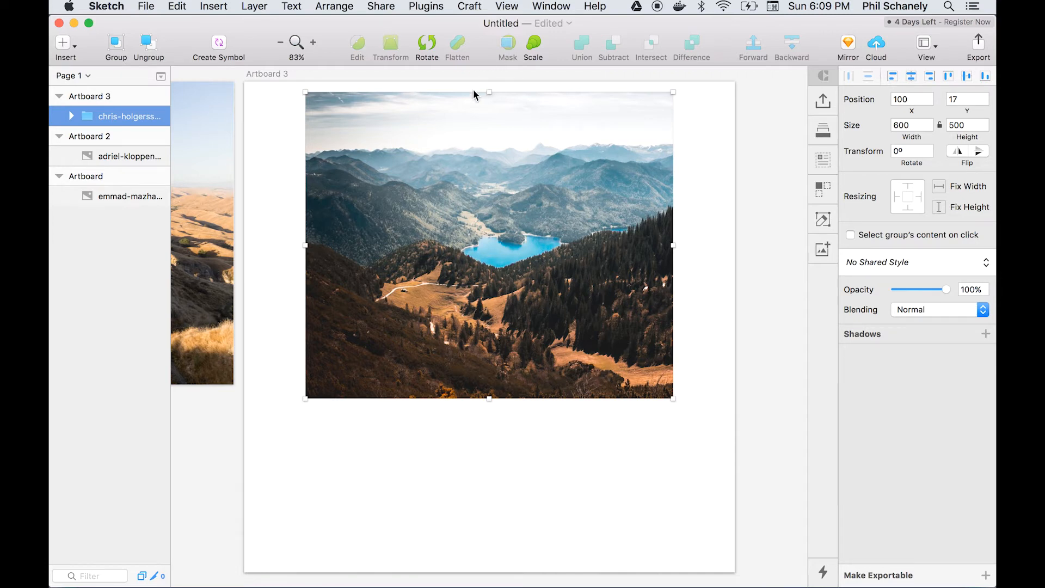
drag(455, 174, 408, 167)
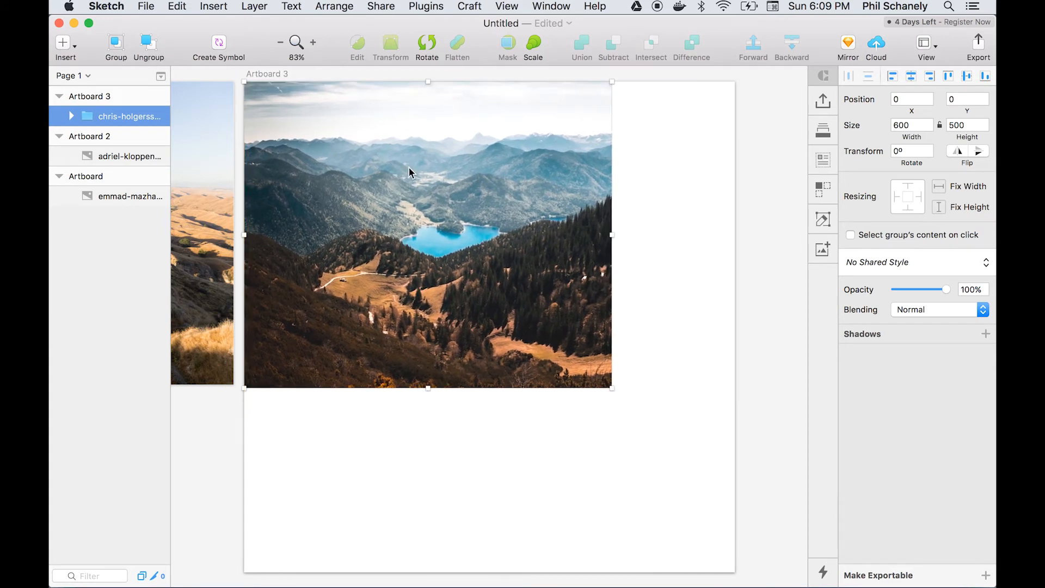
Enlarge the lake image inside its mask to about 1373 by 915 and reposition it at about X -425, Y -224
click(72, 117)
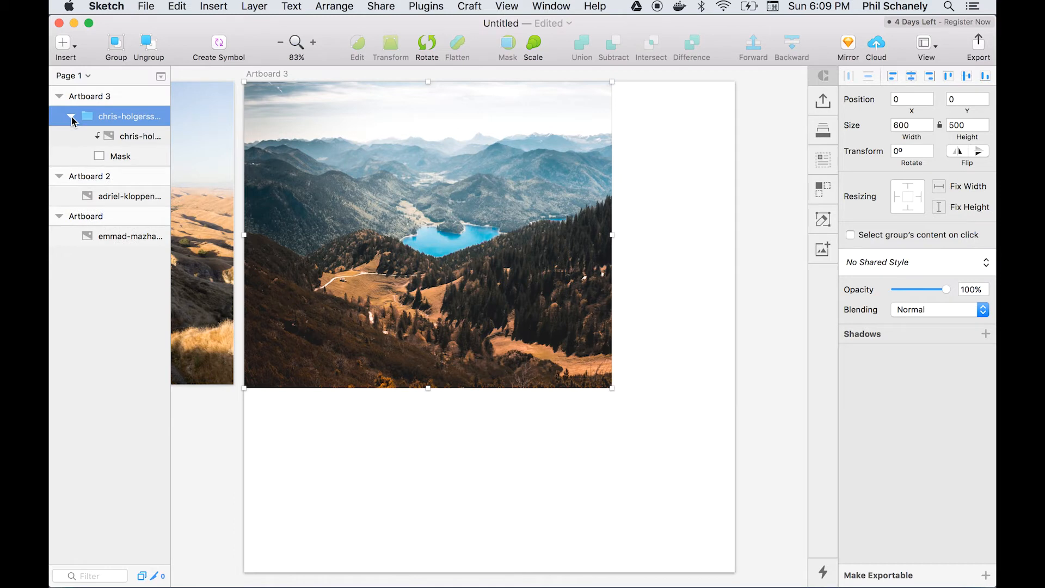
click(129, 145)
drag(339, 152, 317, 145)
drag(647, 392, 812, 561)
scroll(565, 427, up, 1)
key(alt)
drag(760, 470, 846, 542)
scroll(489, 457, up, 1)
scroll(488, 457, left, 3)
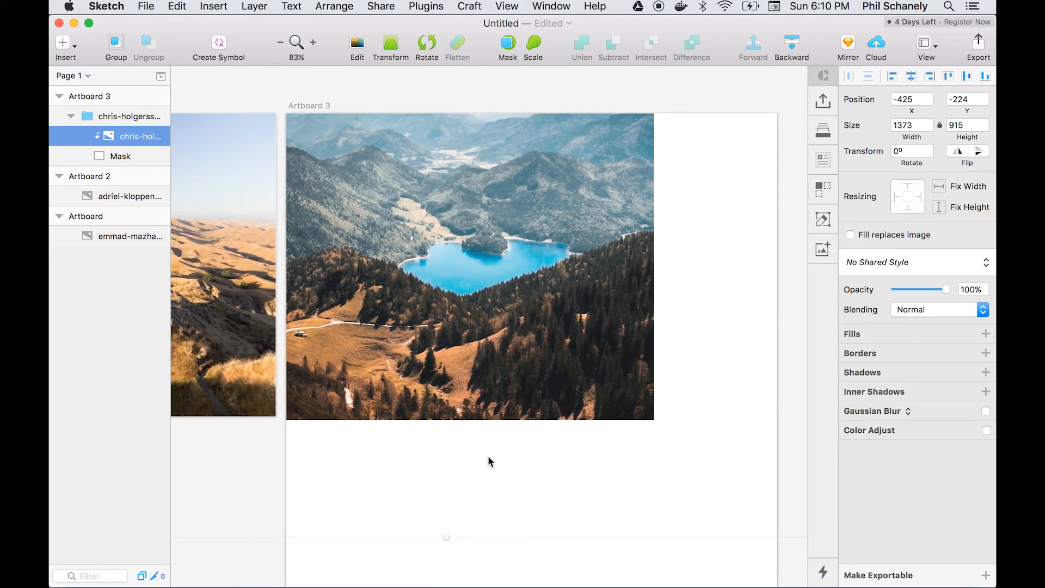
Check the dimensions of the mask layer and of the whole masked group, and collapse the group in the layer list
click(123, 159)
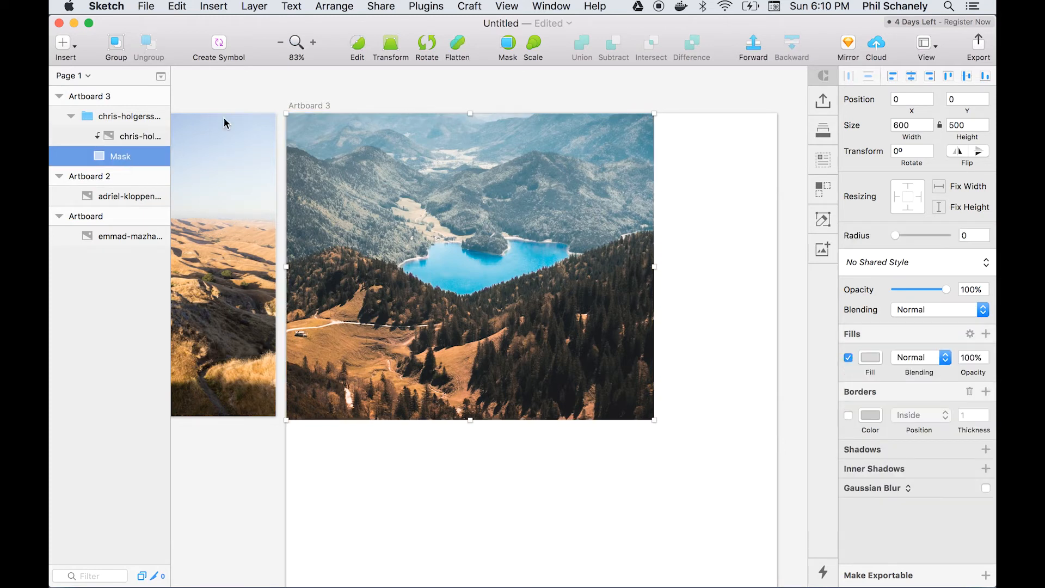
click(325, 130)
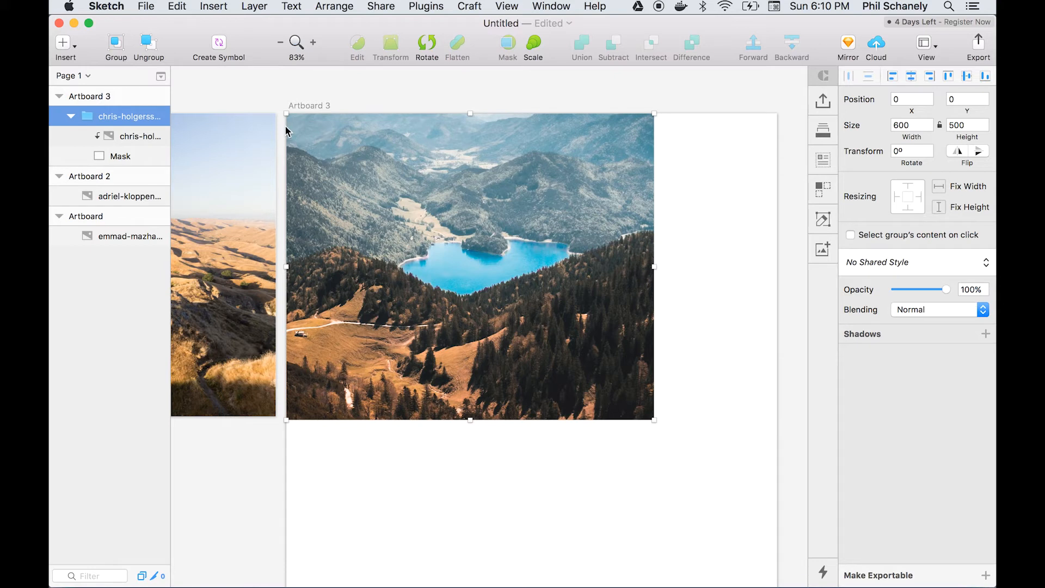
click(71, 117)
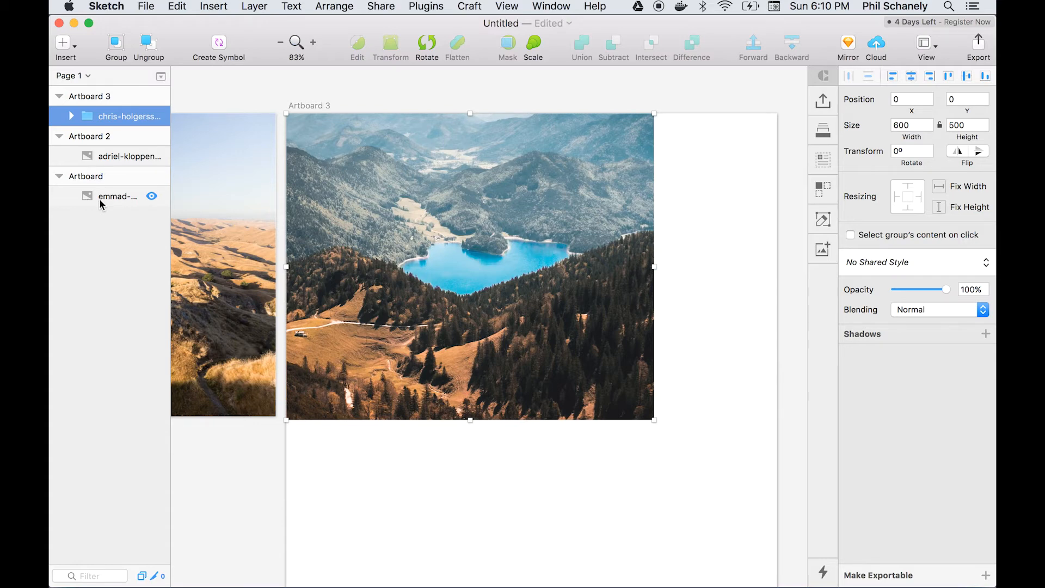
Space out the second and third artboards to the right so none overlap, aligning their top edges with the first artboard
key(super+1)
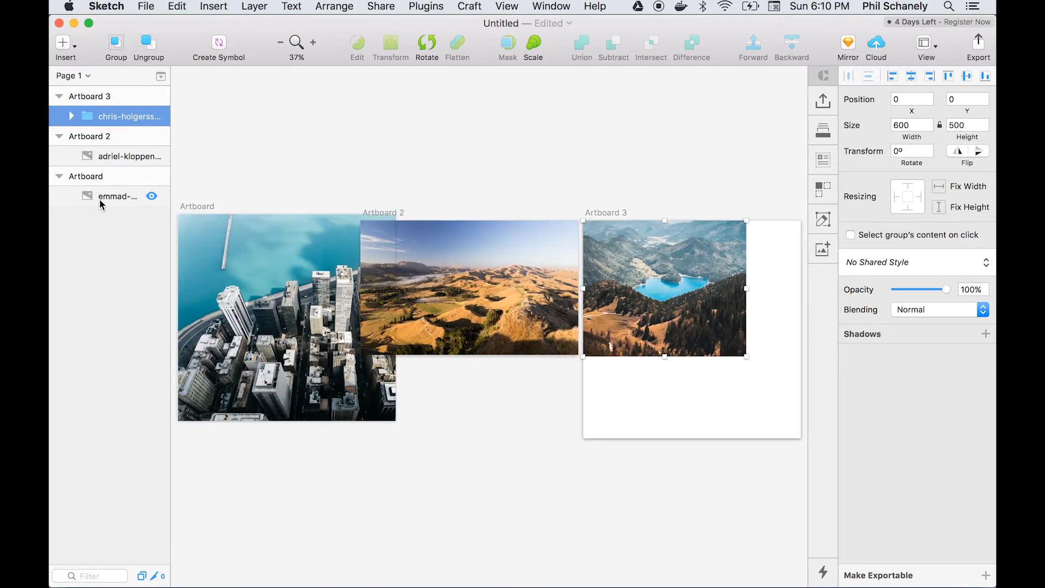
drag(392, 211, 432, 198)
click(640, 227)
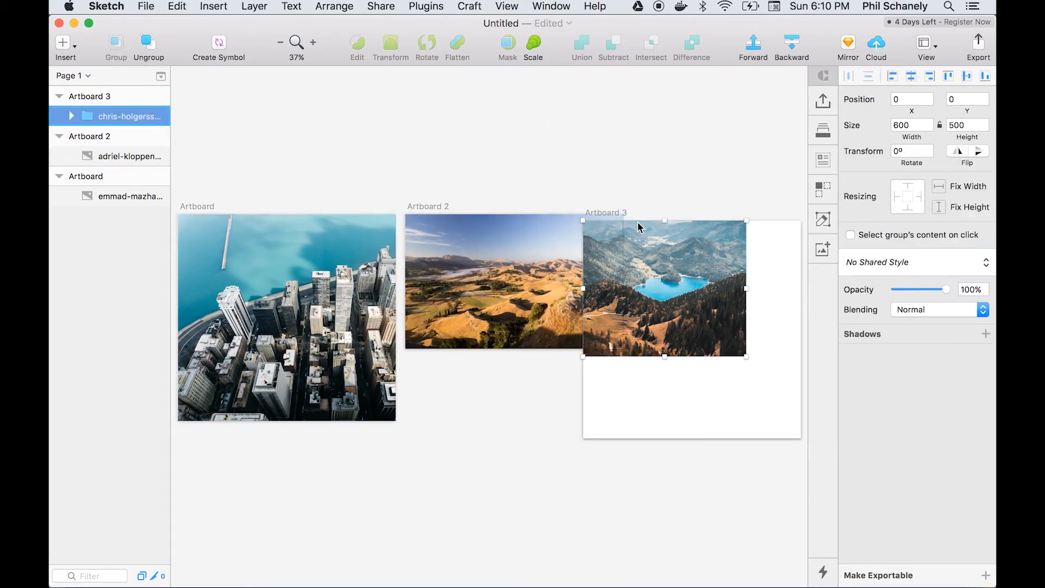
drag(627, 213, 675, 207)
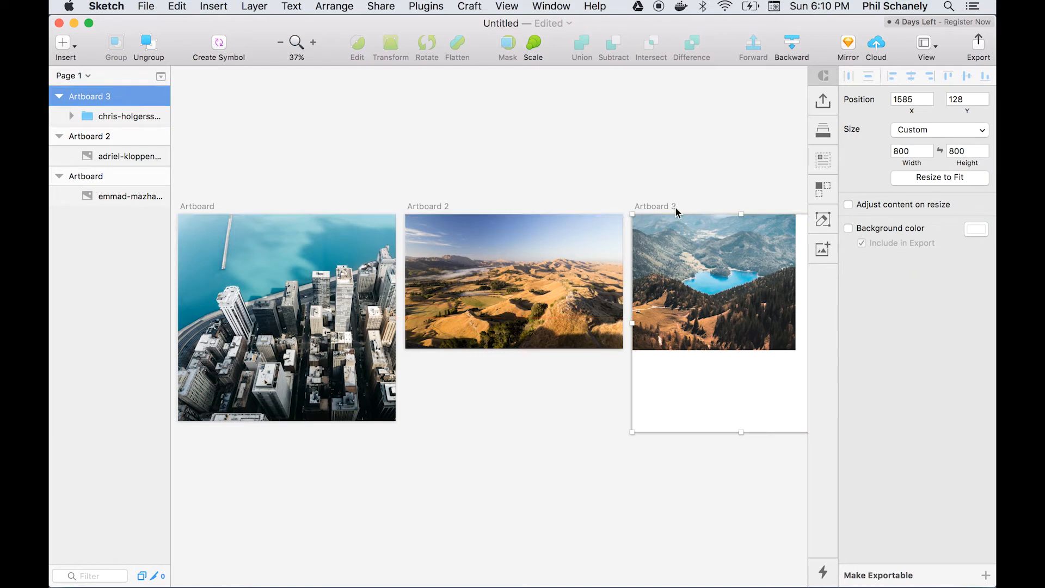
Rename the skyline image layer city and the golden hills image layer golden-wilderness
double_click(120, 196)
text(city)
key(Return)
double_click(118, 158)
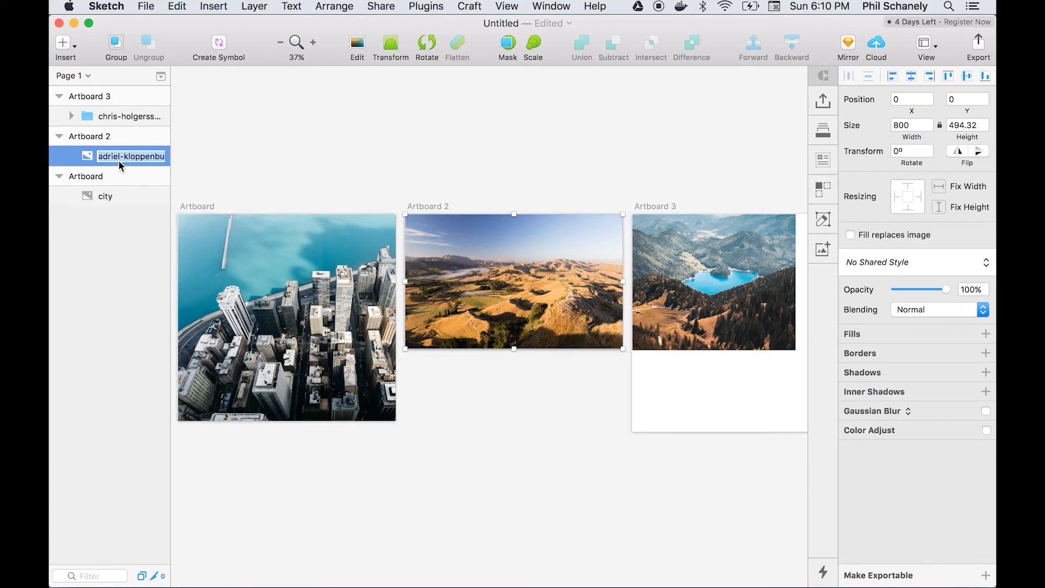
text(golden-)
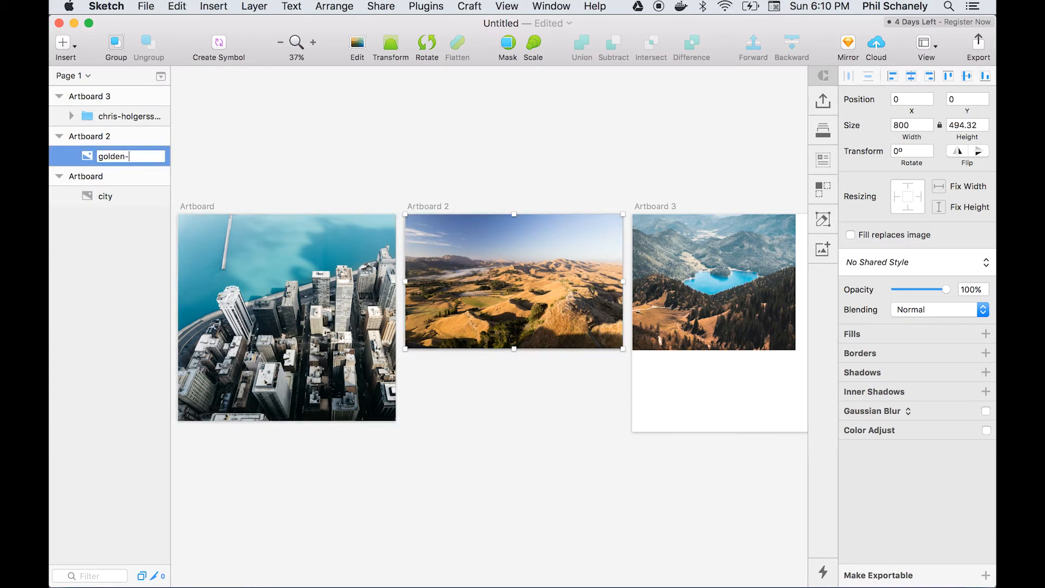
text(wilderness)
key(Return)
Rename the masked lake group on the third artboard blue-lake
double_click(104, 116)
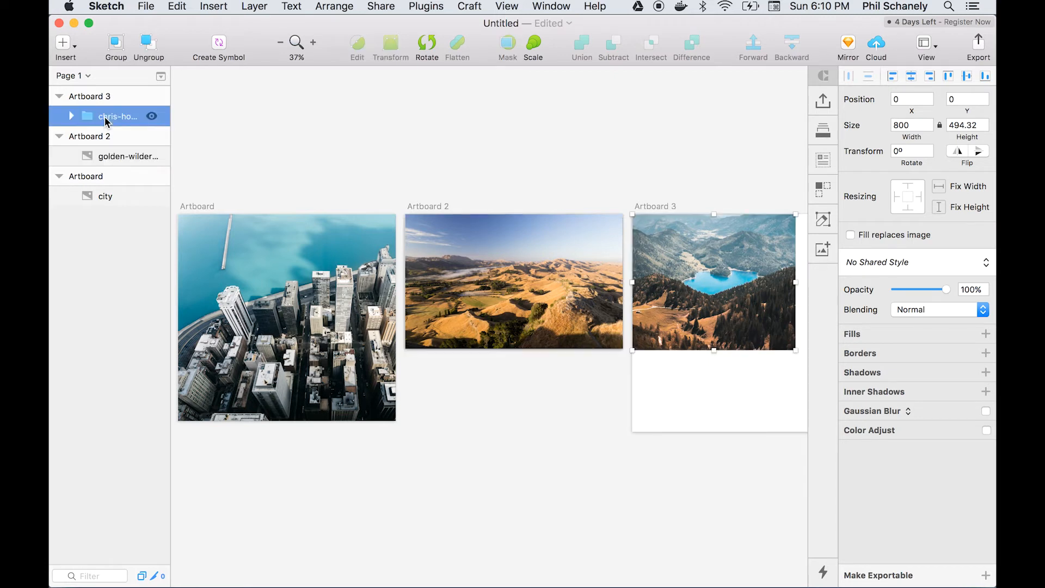
text(blue-lake)
key(Return)
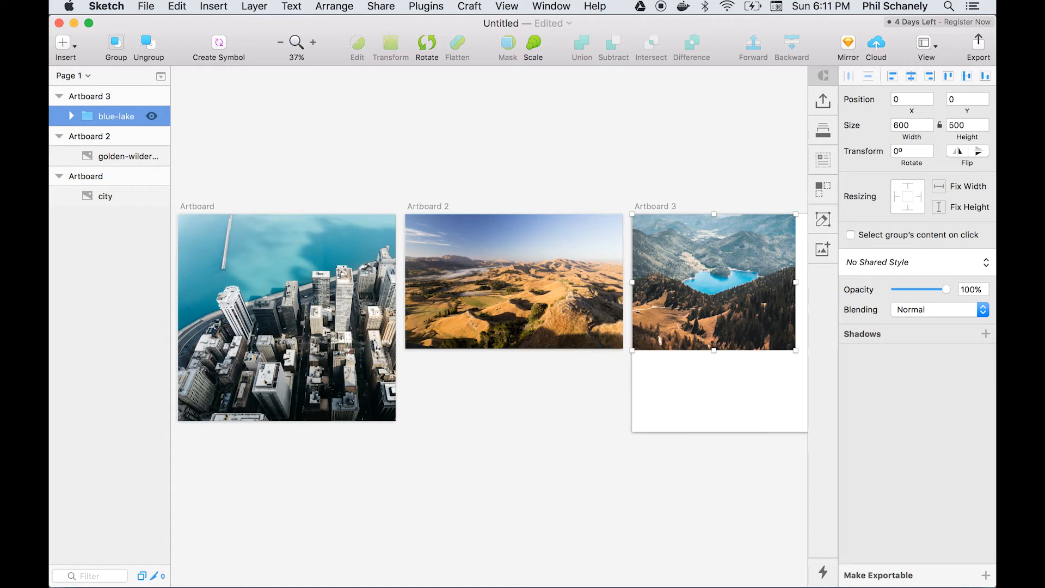
Make the city image exportable at 1x as PNG
click(101, 200)
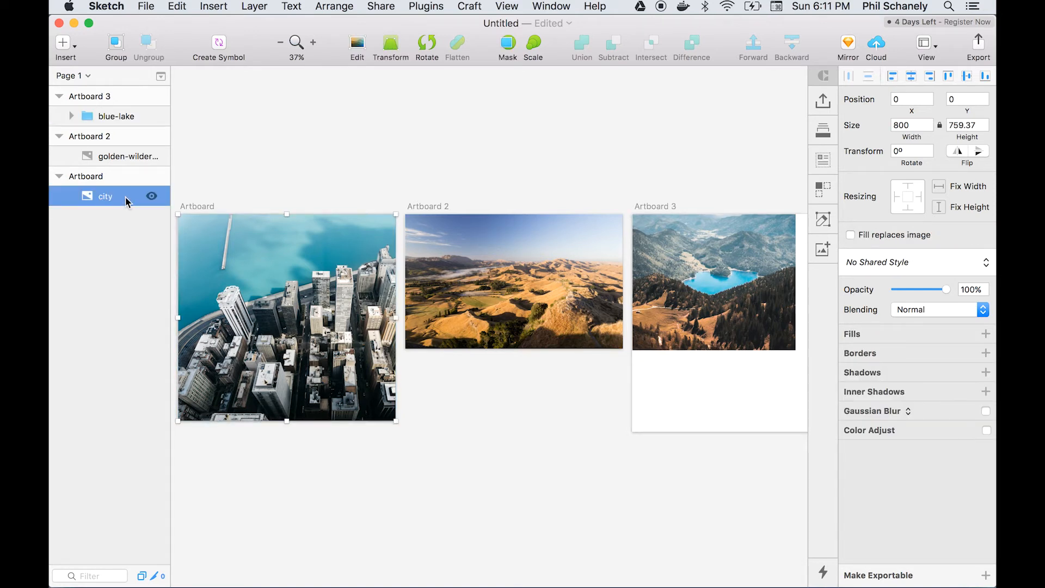
click(865, 575)
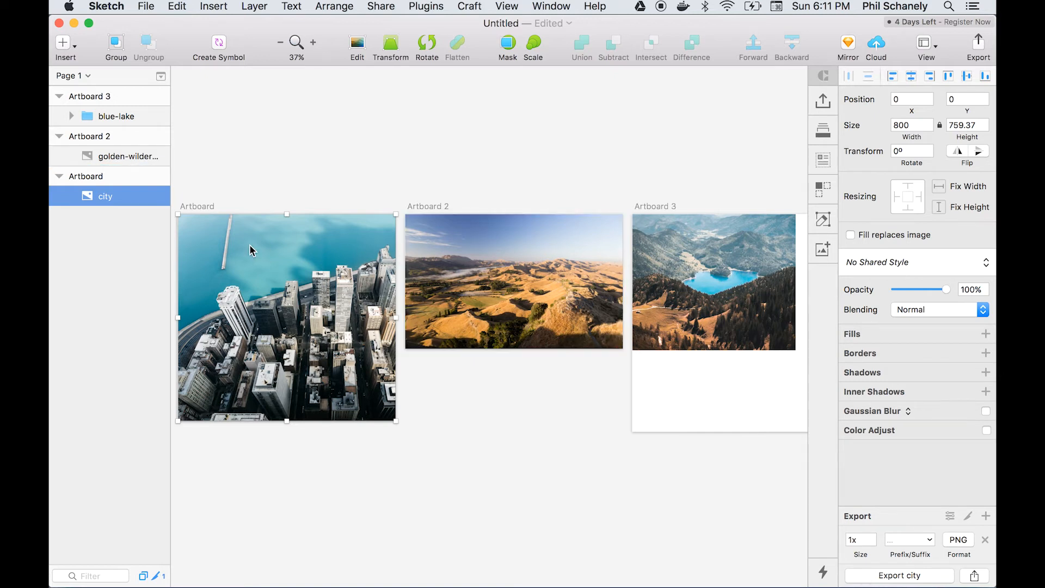
key(Escape)
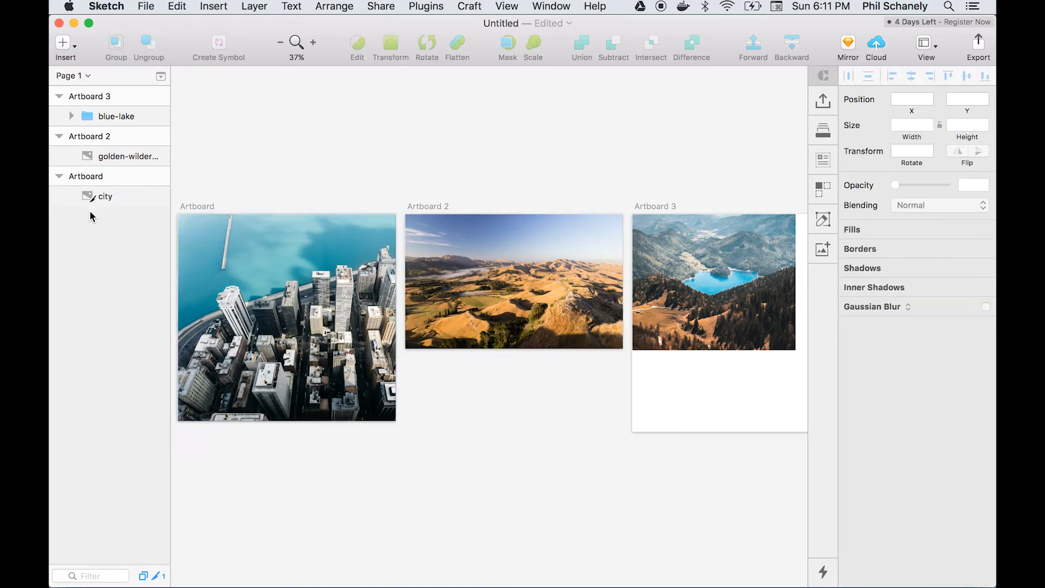
click(93, 197)
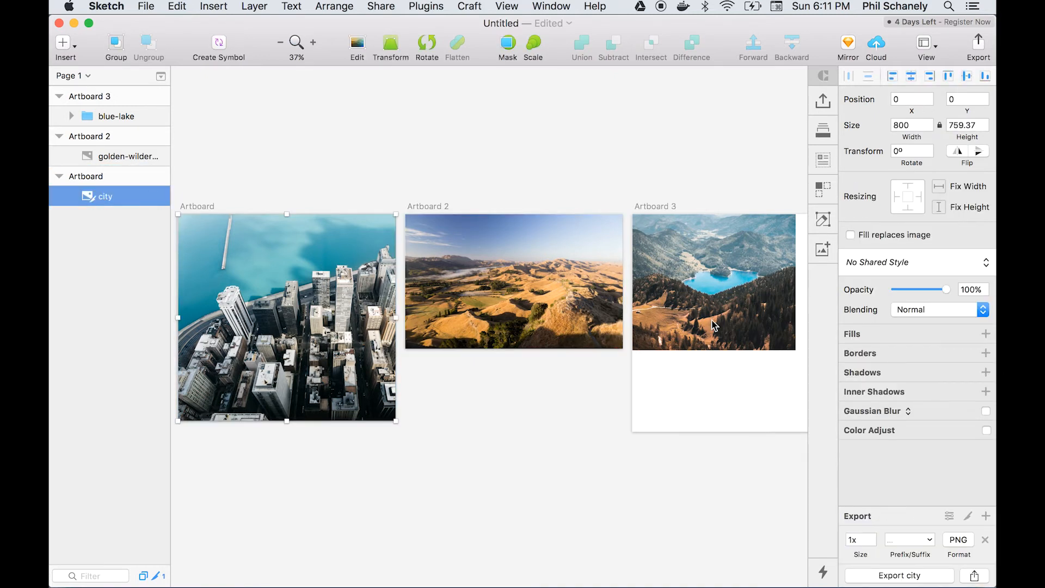
click(957, 541)
click(955, 541)
Make the golden-wilderness image and the blue-lake group exportable
click(518, 254)
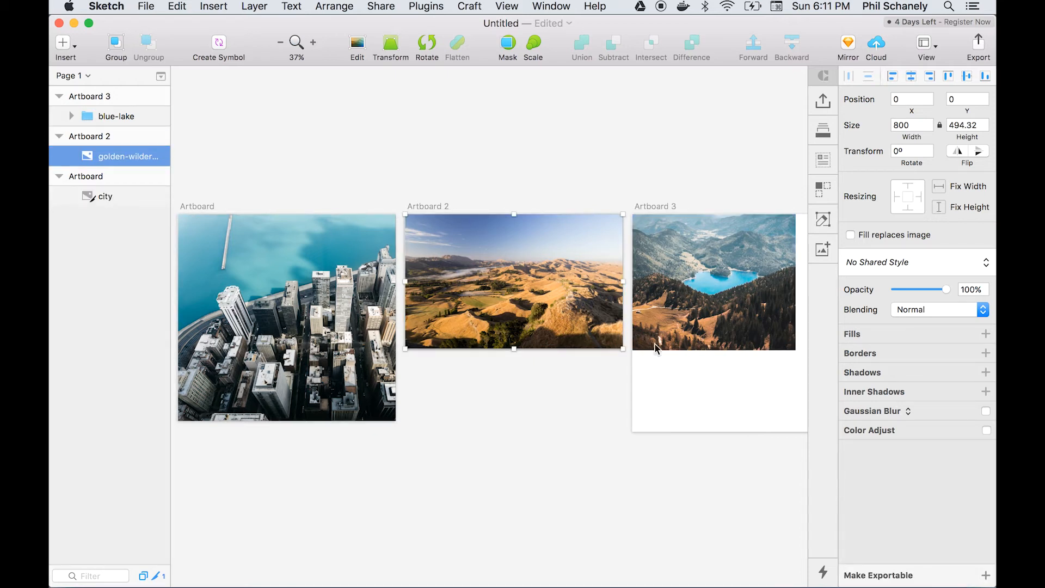
click(872, 574)
click(695, 280)
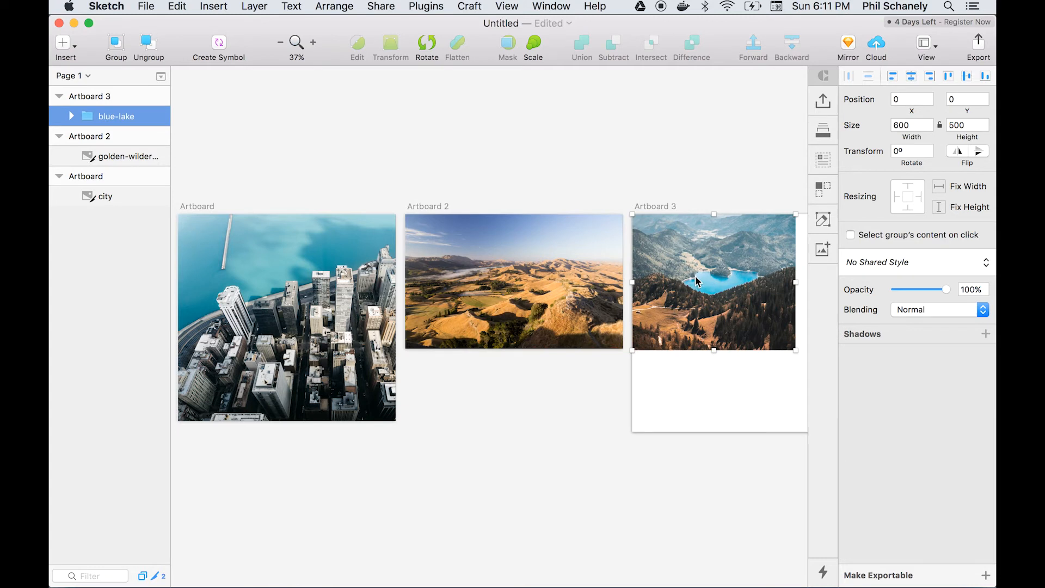
click(884, 580)
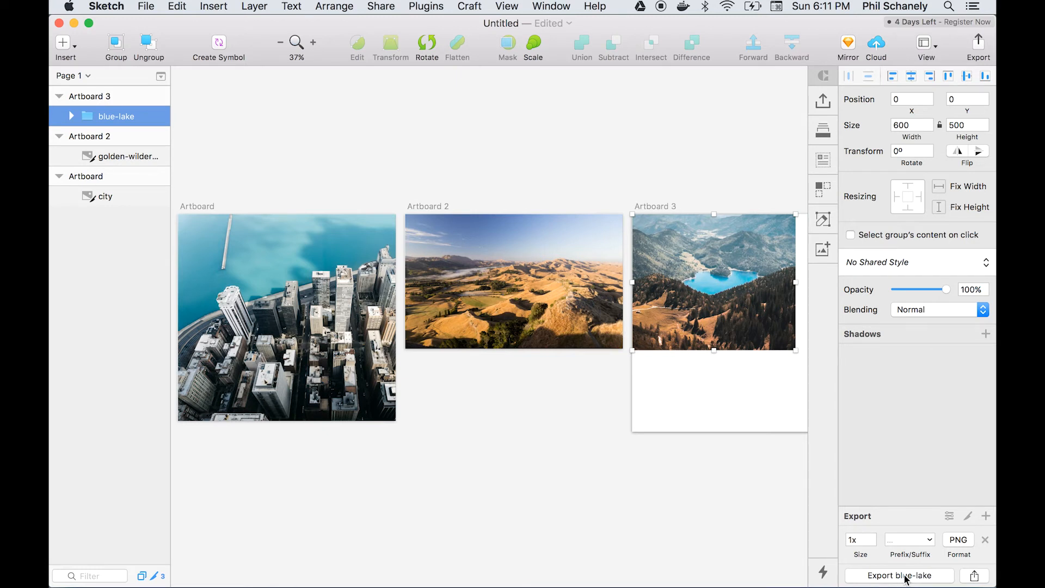
Export all three slices, city, golden-wilderness and blue-lake, to the Desktop folder
click(978, 43)
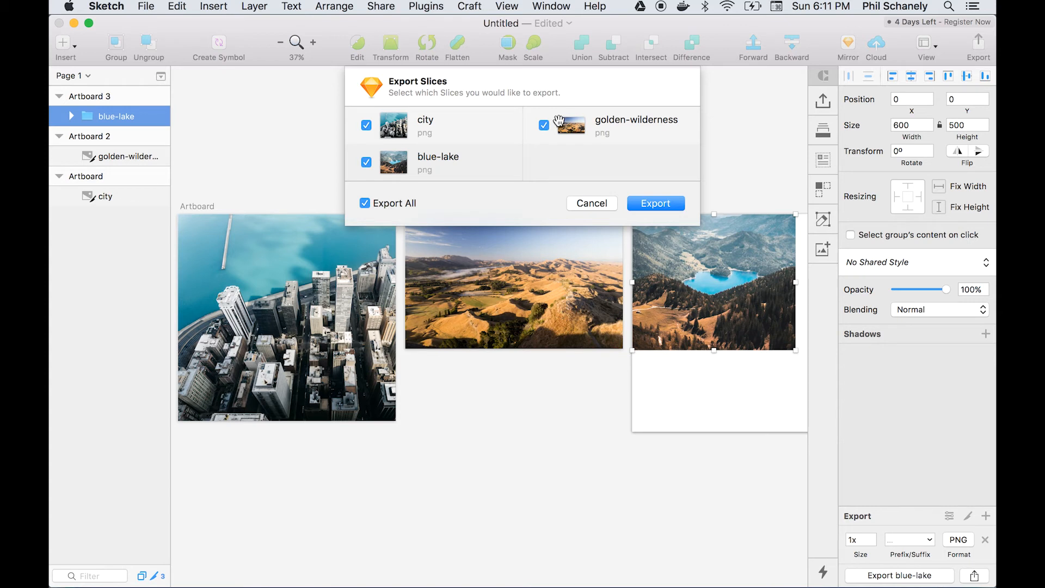
click(653, 202)
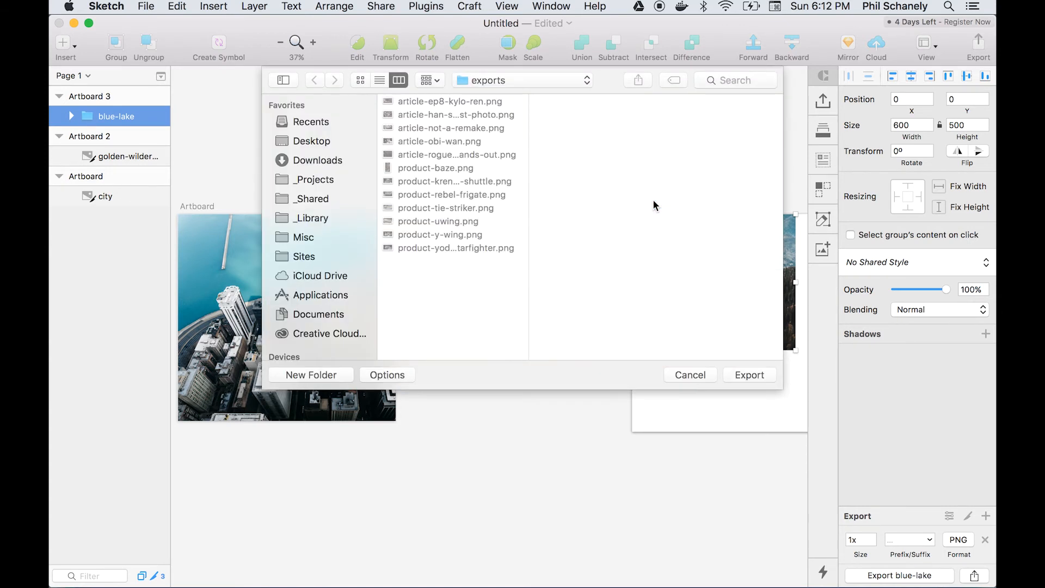
click(314, 140)
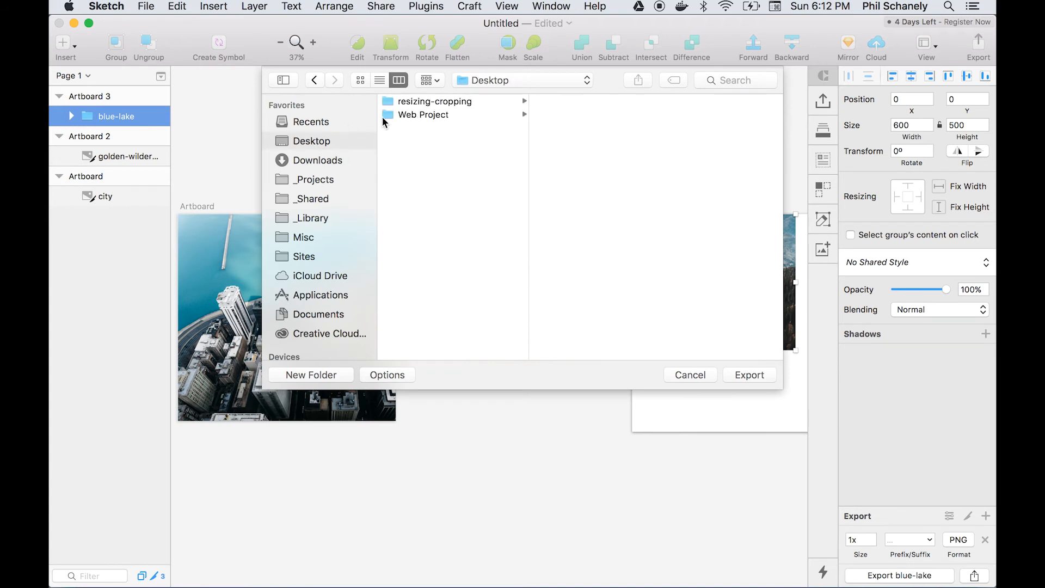
click(416, 104)
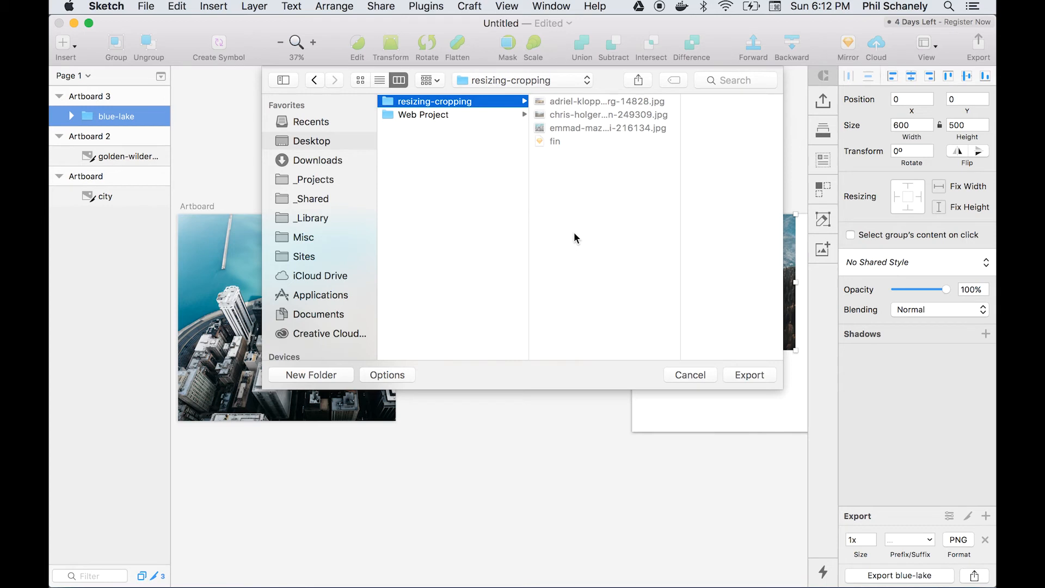
click(478, 224)
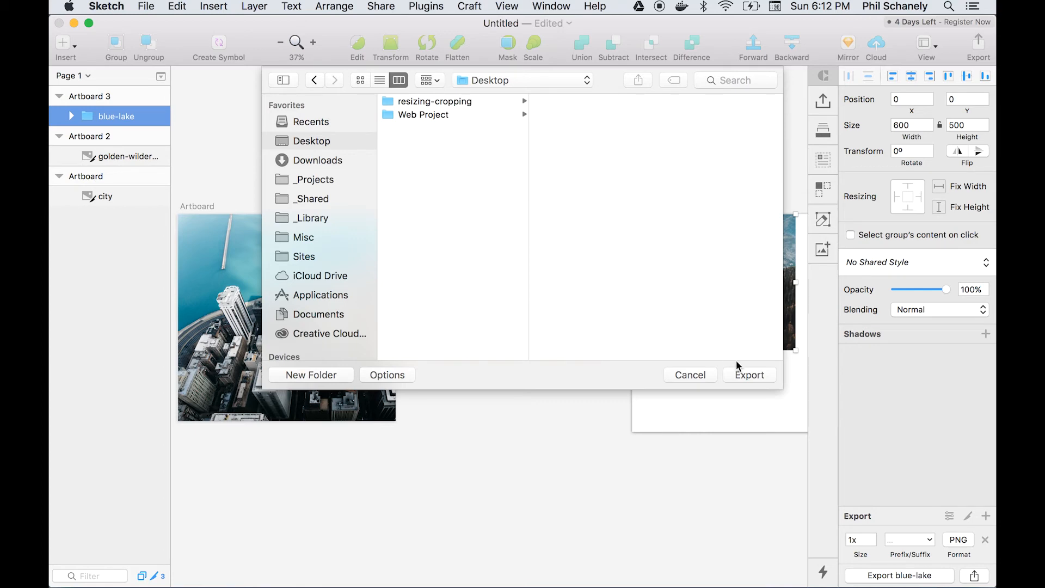
click(749, 375)
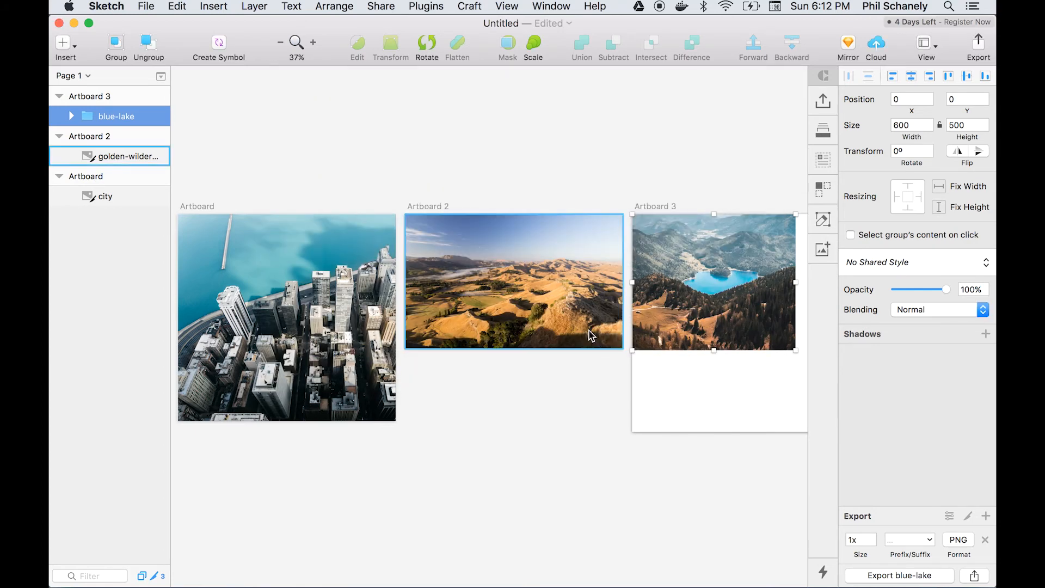
Switch to Finder and preview the exported blue-lake.png, city.png and golden-wilderness.png on the Desktop
key(super+Tab)
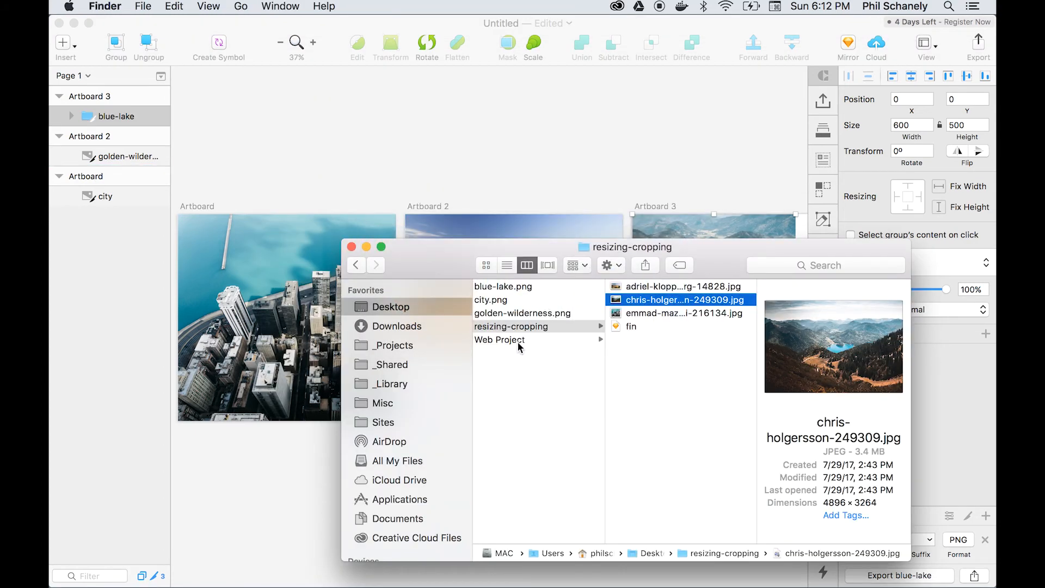
click(507, 288)
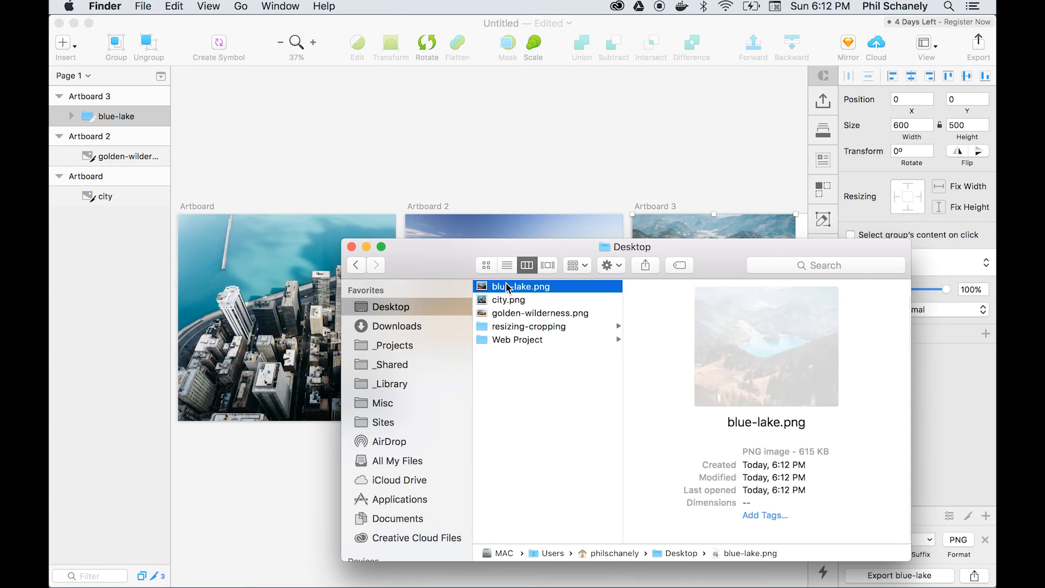
key(space)
key(Down)
key(Down)
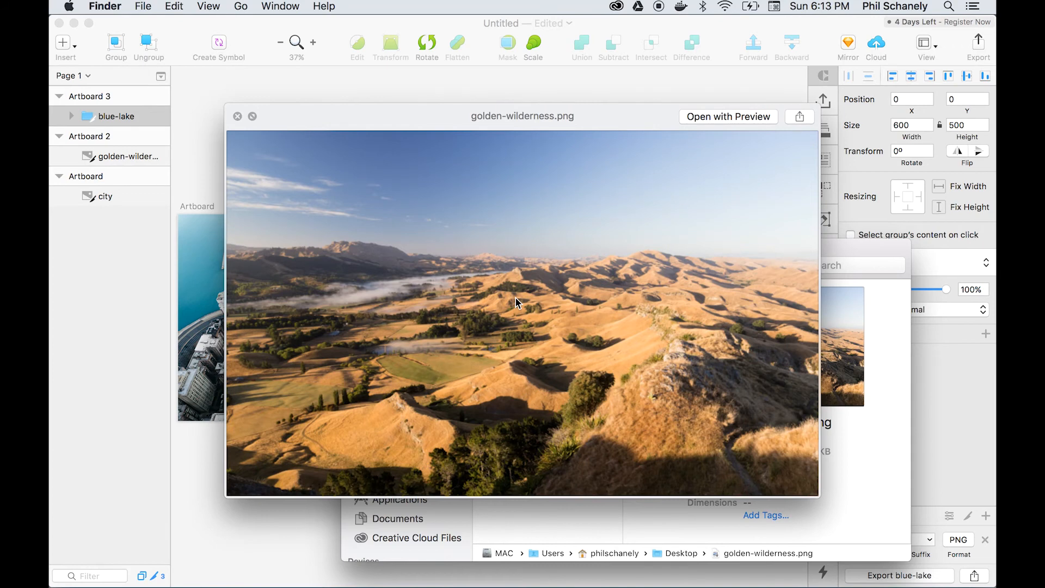
Switch to the Codio project in Chrome and open the file upload dialog for the images folder
key(super+Tab)
key(super+Tab)
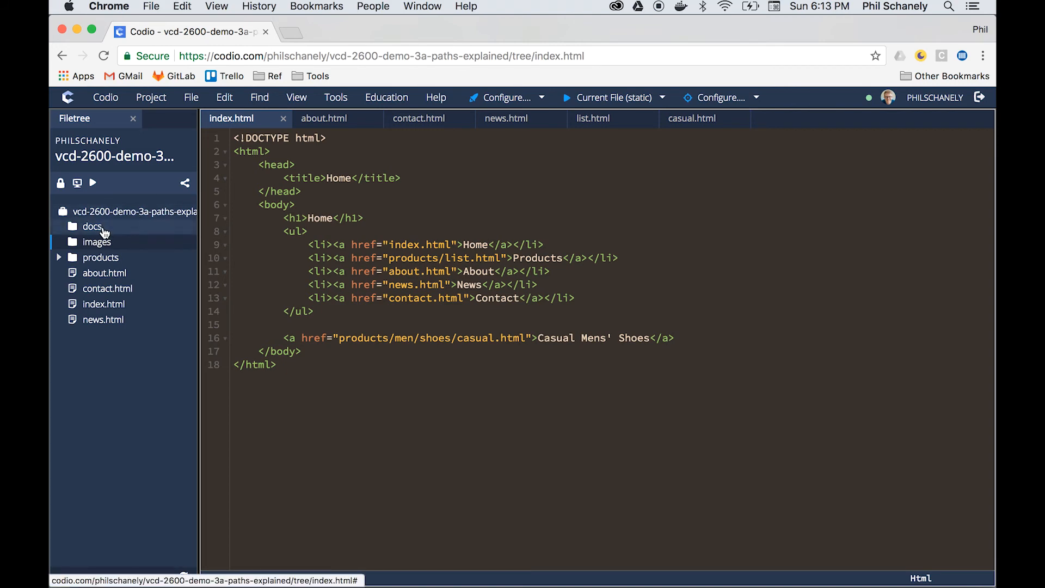
right_click(98, 248)
click(131, 349)
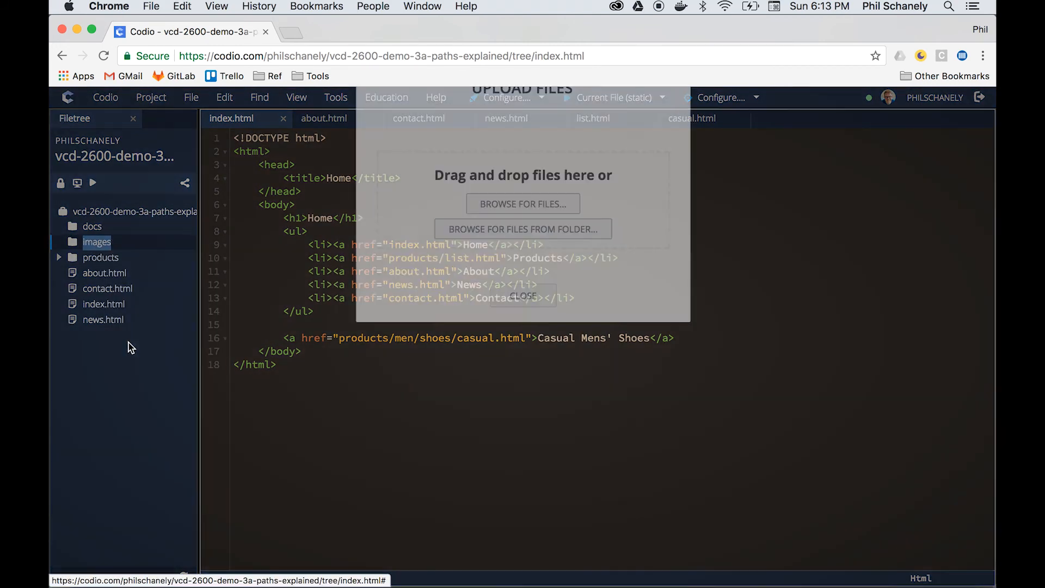
Upload blue-lake.png, city.png and golden-wilderness.png from the Desktop into the images folder and close the upload dialog
key(super+Tab)
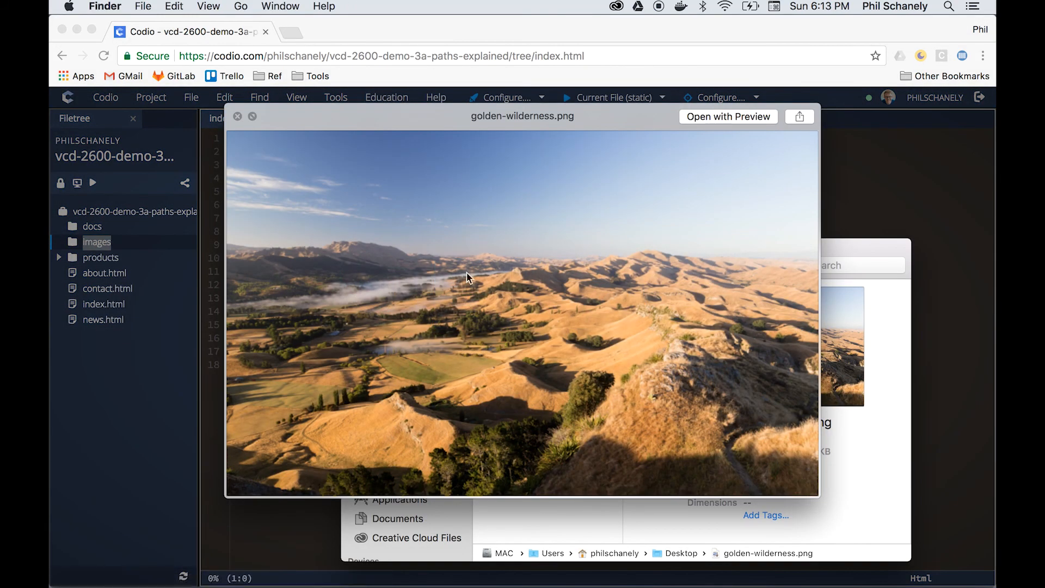
key(space)
shift+click(504, 285)
drag(434, 266, 680, 392)
drag(771, 425, 490, 335)
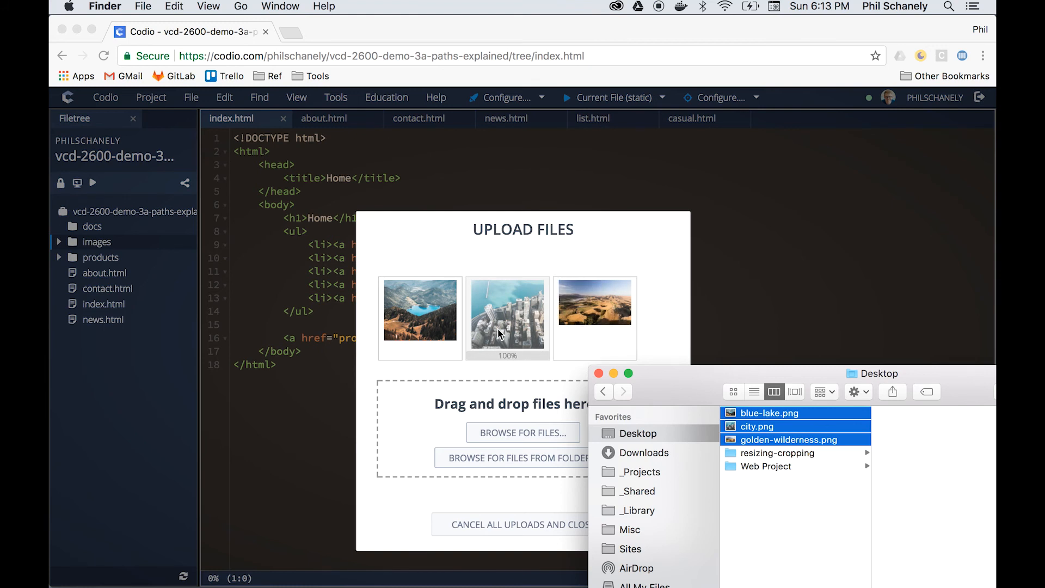
click(406, 540)
click(538, 532)
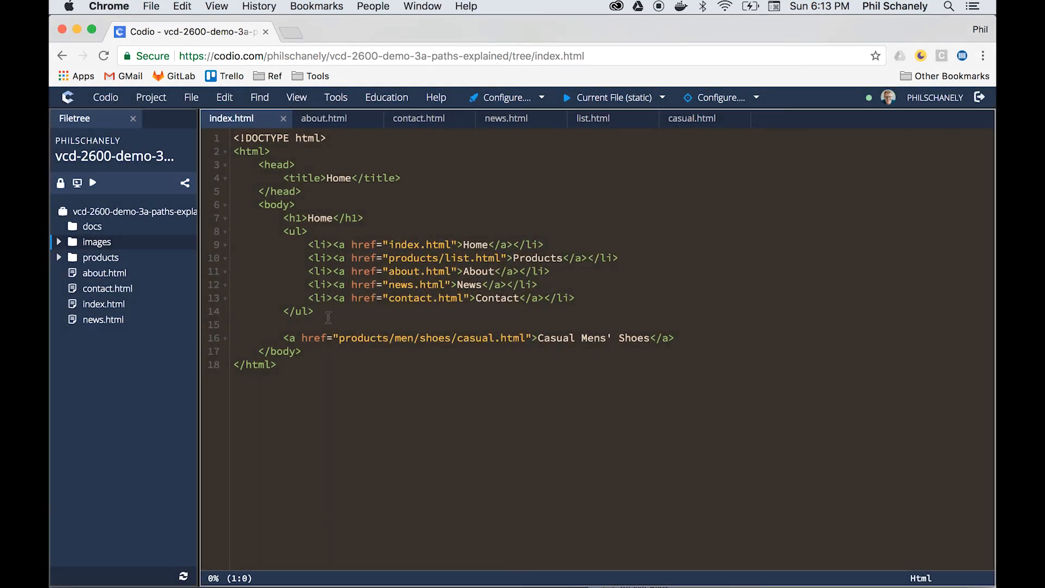
Add an img tag with the source images/city.png between the navigation list and the Casual Mens' Shoes link in index.html
double_click(328, 318)
click(329, 318)
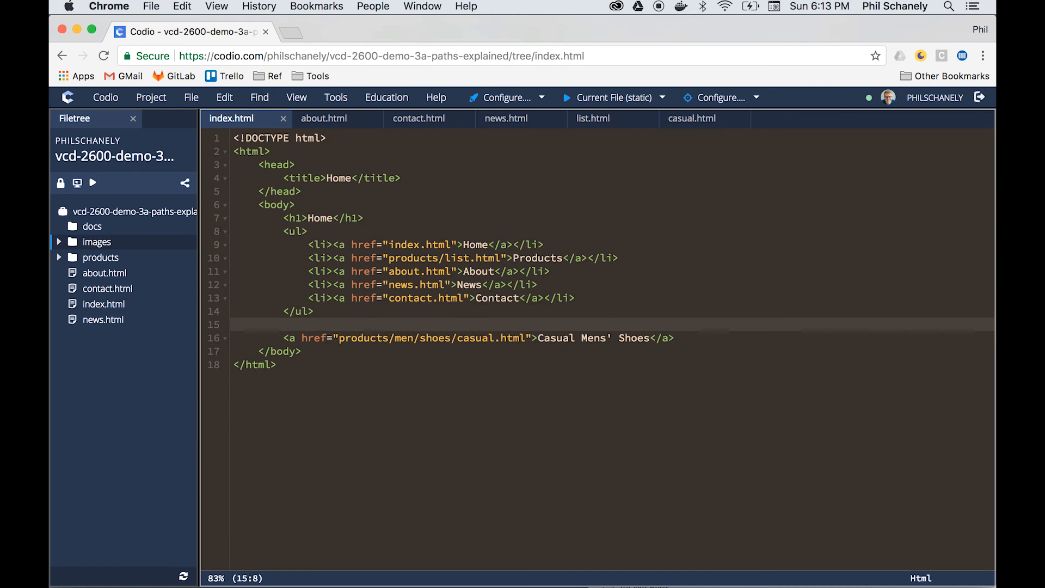
key(Return)
key(Return)
key(Up)
text(<img src=")
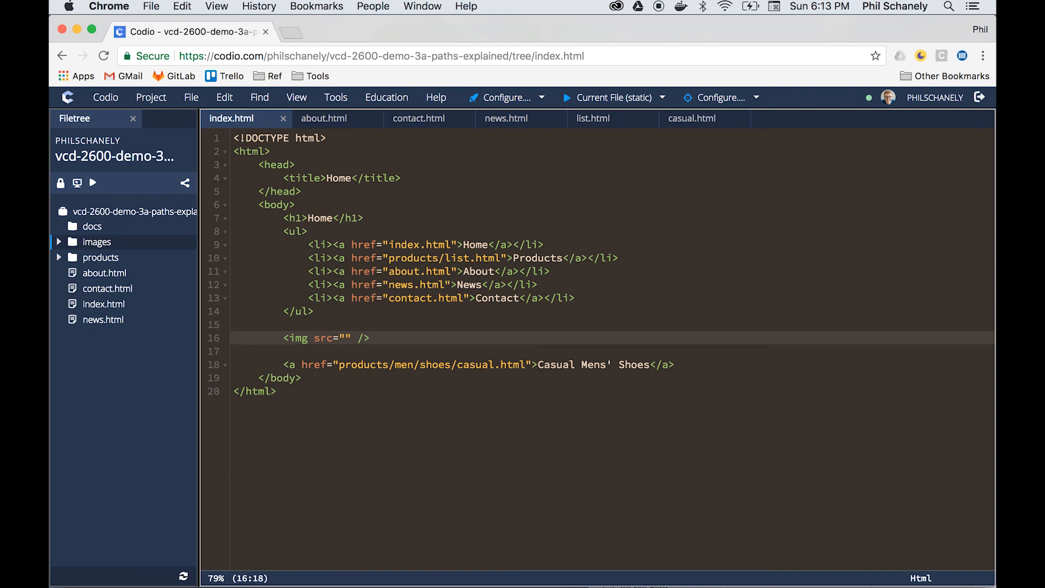
text(images/)
text(city)
text(.png)
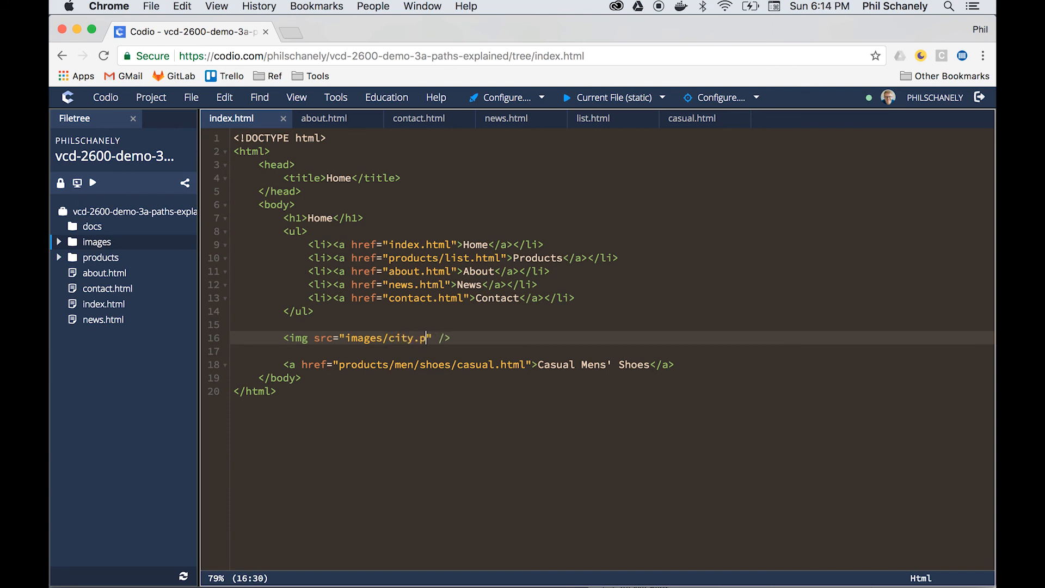
Preview index.html in the browser, check the city image on the page, and return to the code editor
click(562, 97)
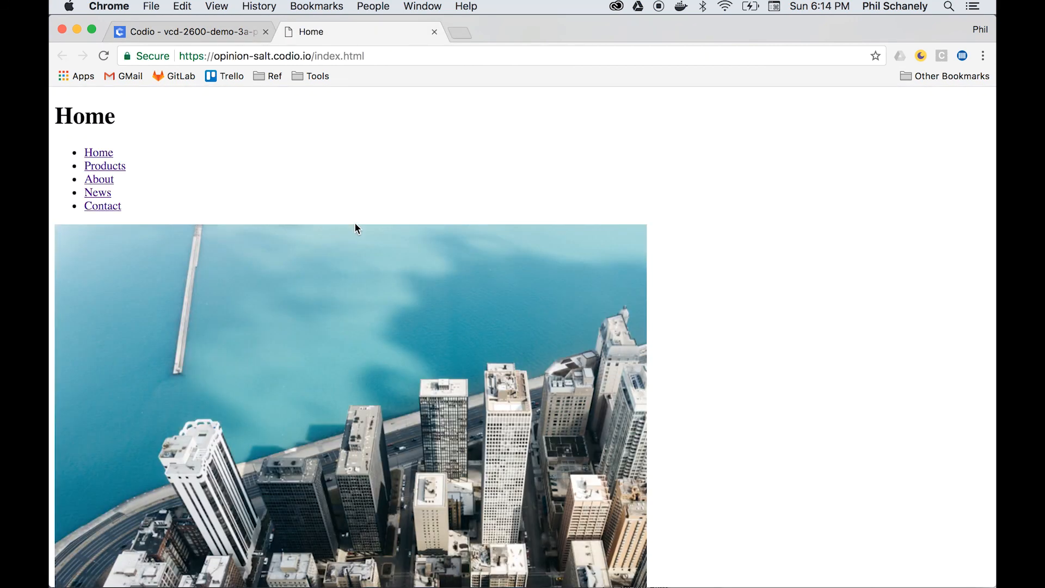
scroll(422, 264, down, 5)
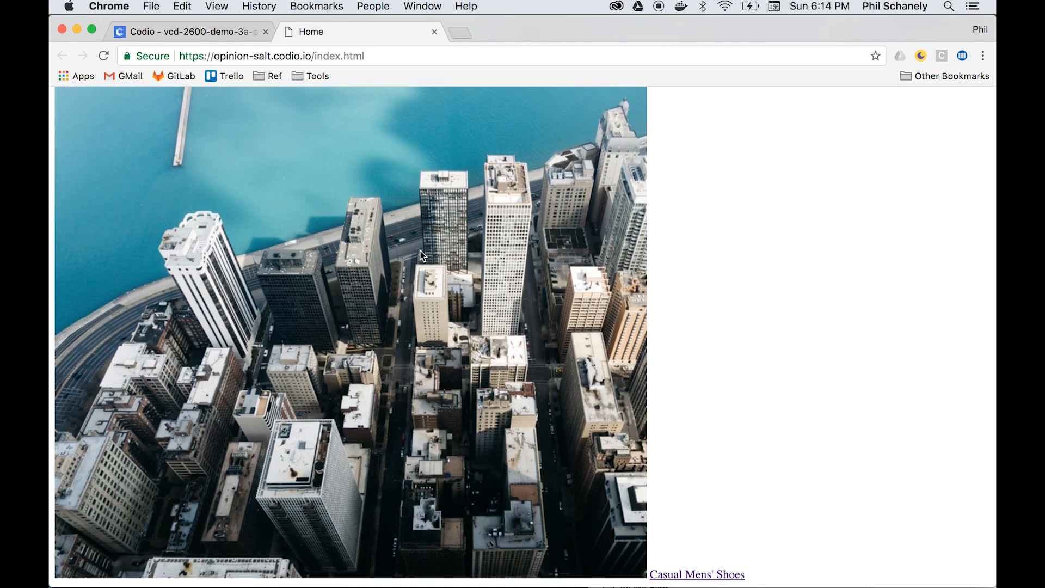
click(219, 32)
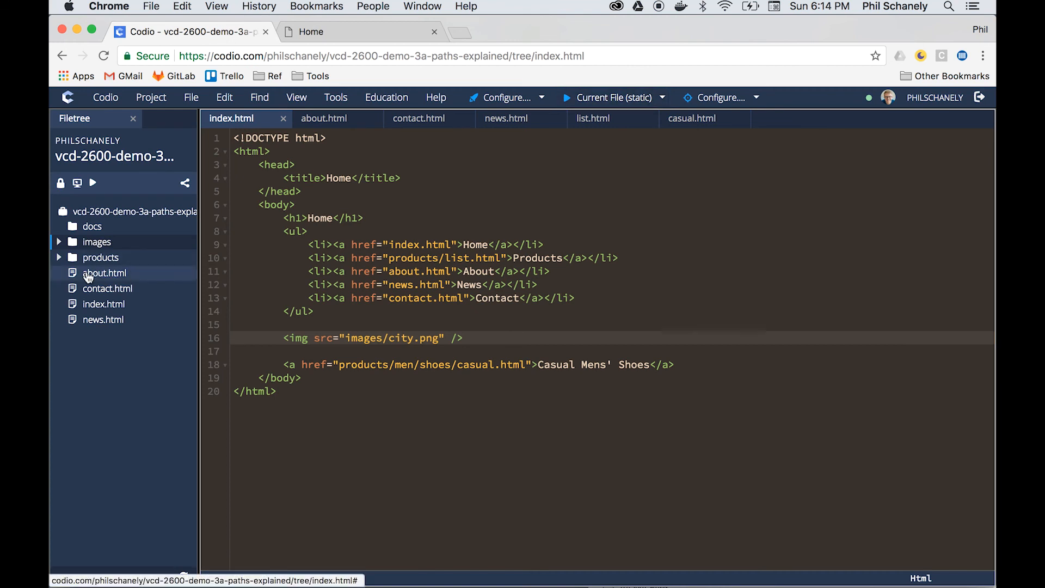
Open list.html in the products folder and add an img tag with the source ../images/blue-lake.png below the navigation list
click(60, 257)
click(98, 305)
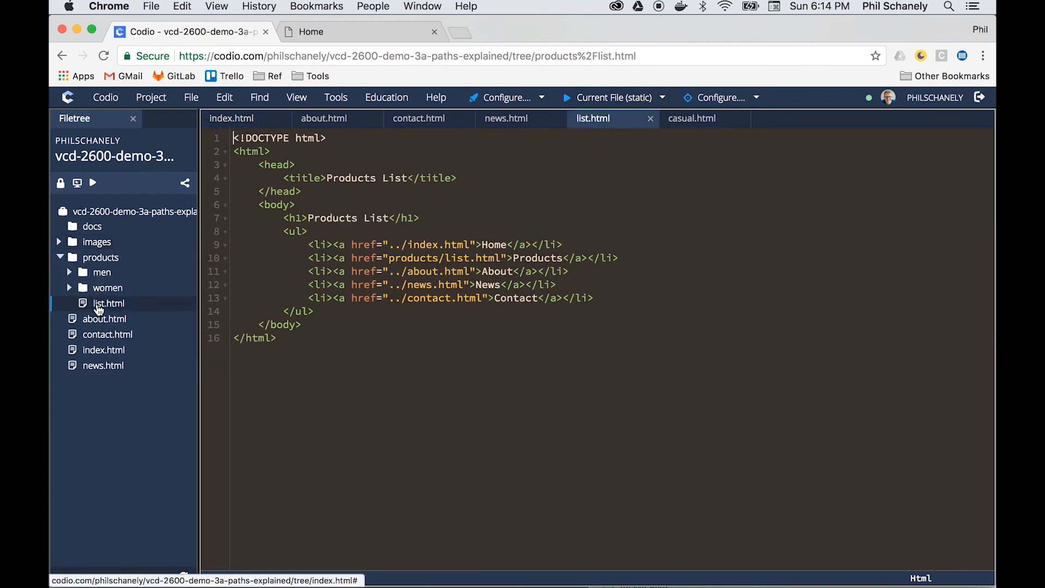
click(359, 311)
key(Return)
key(Return)
text(<img )
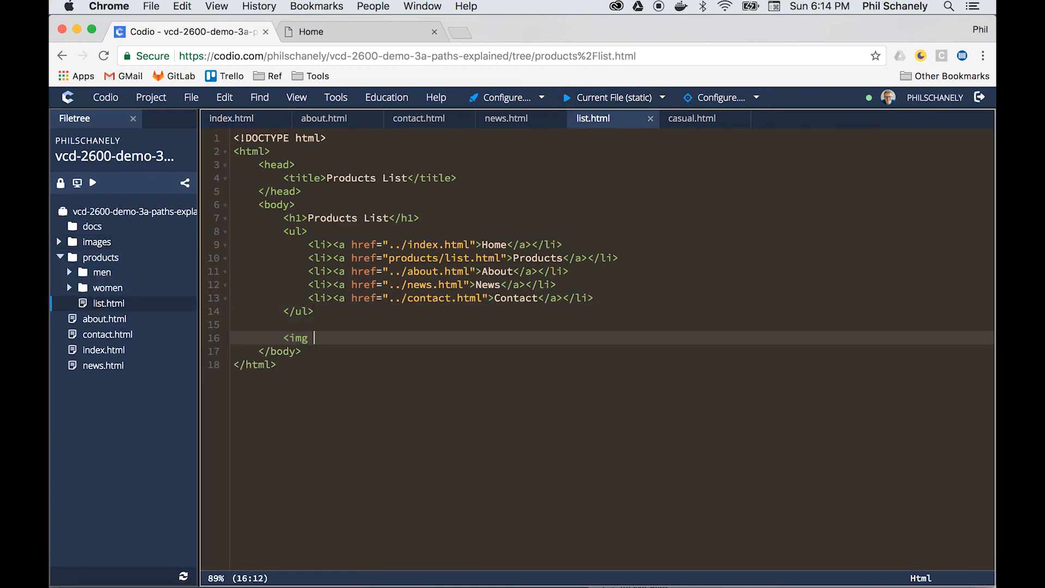
text(src="" />)
key(Left)
key(Left)
key(Left)
key(Left)
text(../images/blue-lake.png)
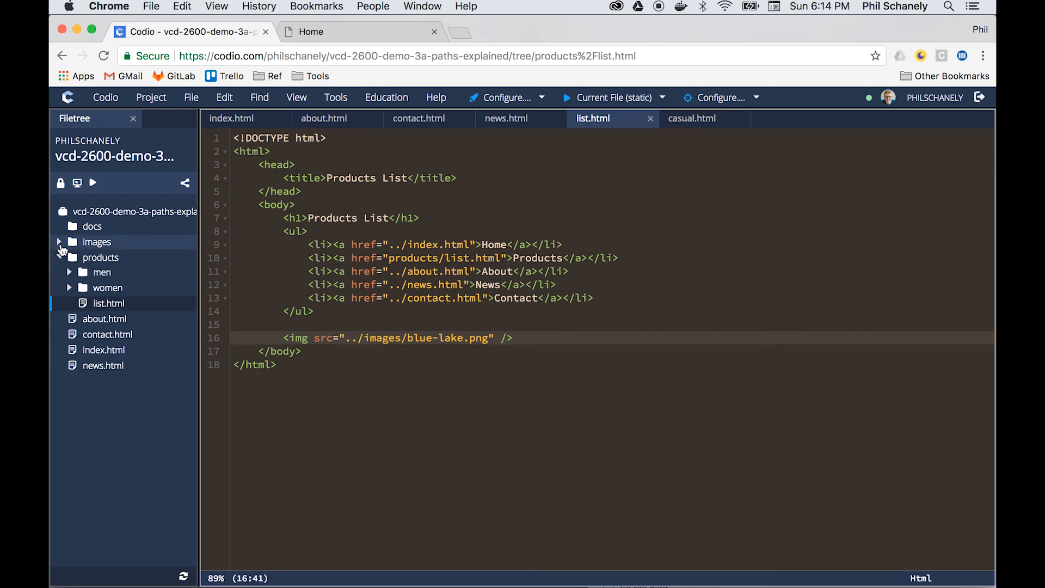
Check the image file names in the images folder, and examine the blue-lake image on the previewed Products page
click(60, 242)
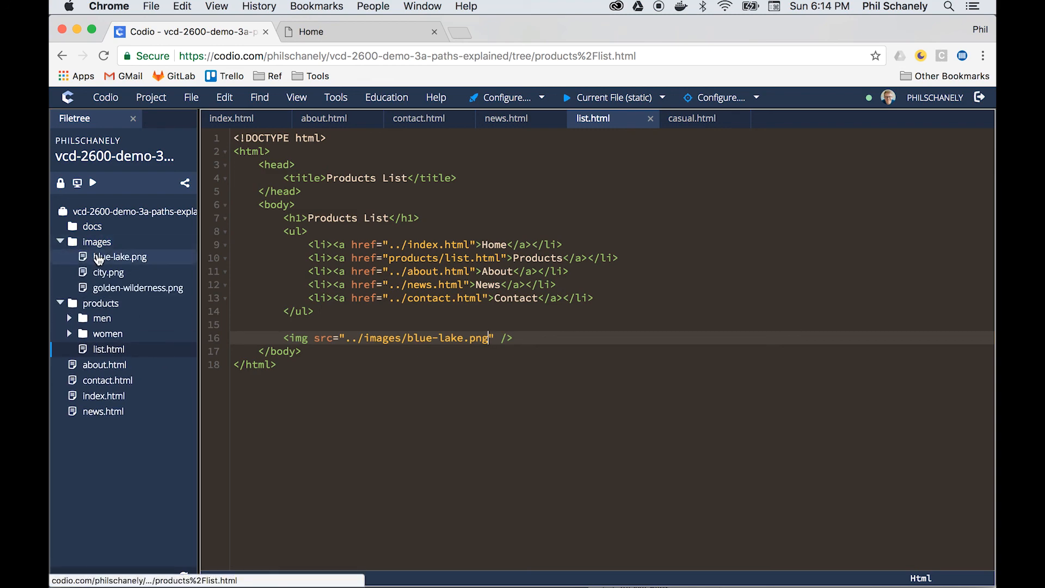
click(366, 34)
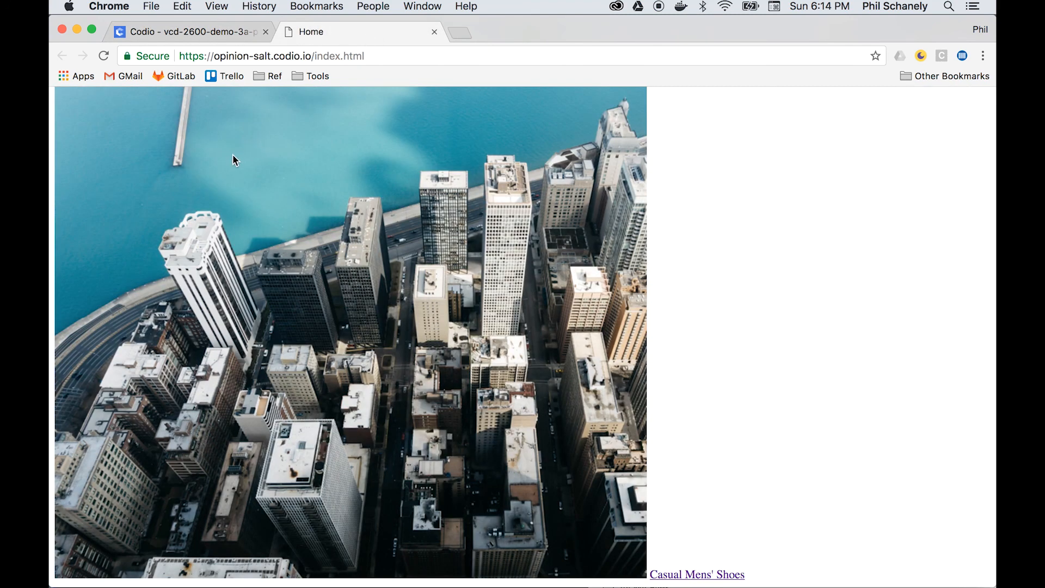
scroll(230, 156, up, 5)
click(104, 164)
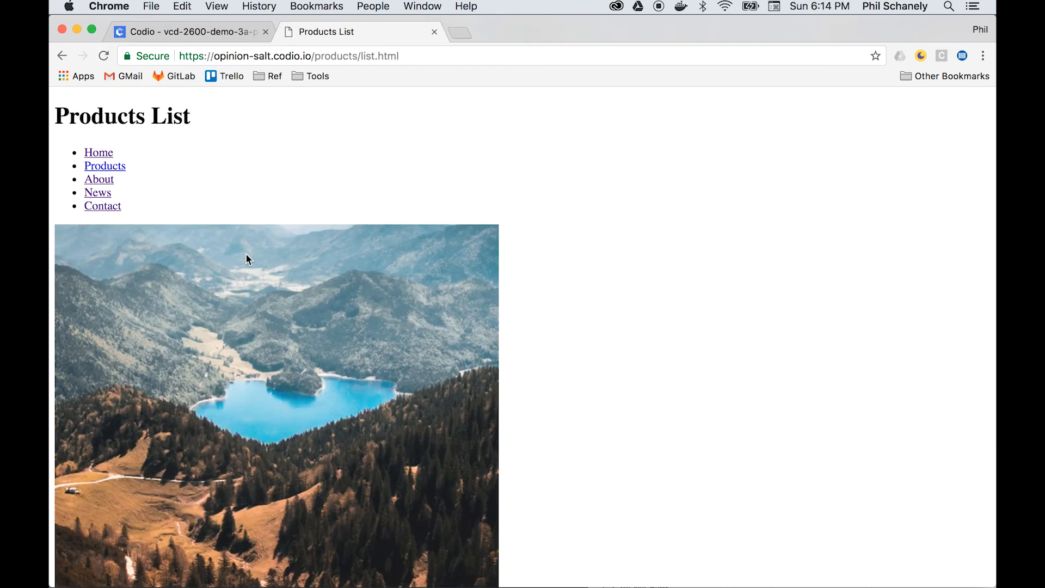
scroll(248, 259, down, 1)
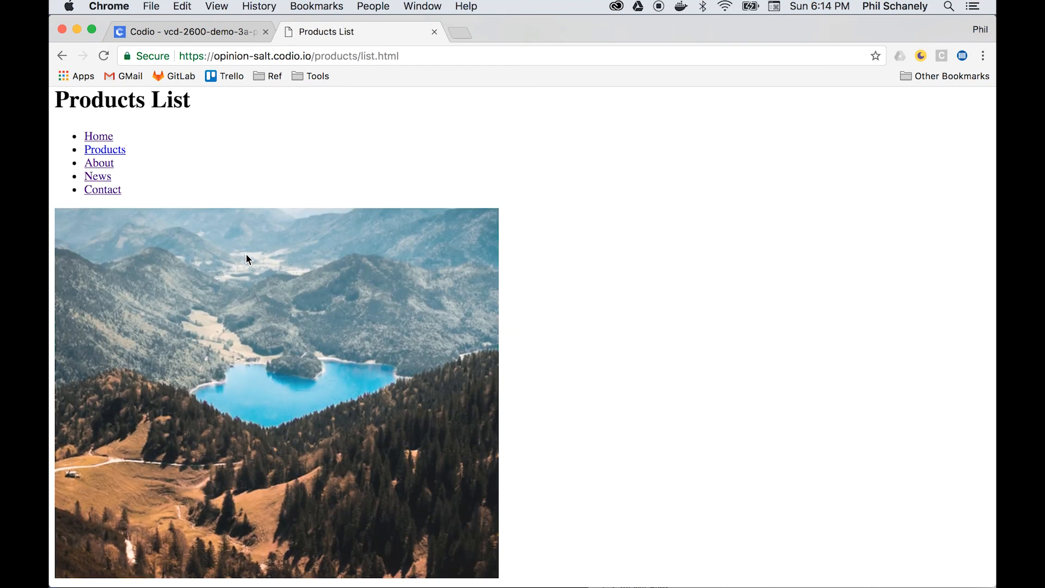